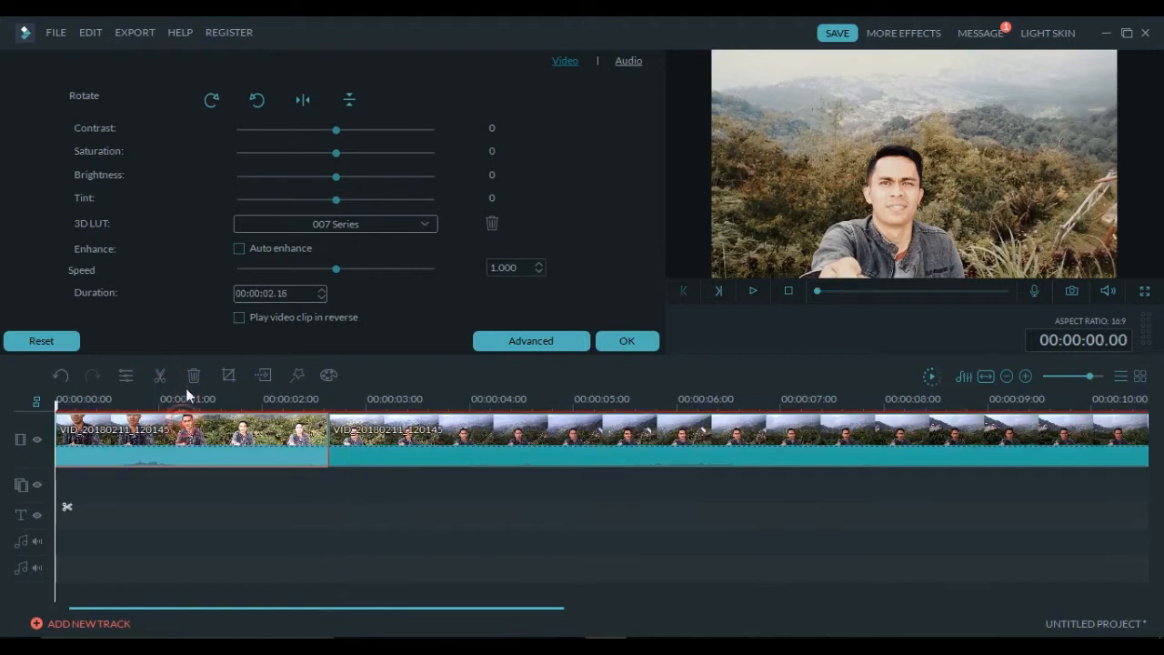
- Delete the opening 2.16-second clip, leaving about nine and a half seconds of footage
{"action": "left_click", "coordinate": [192, 374]}
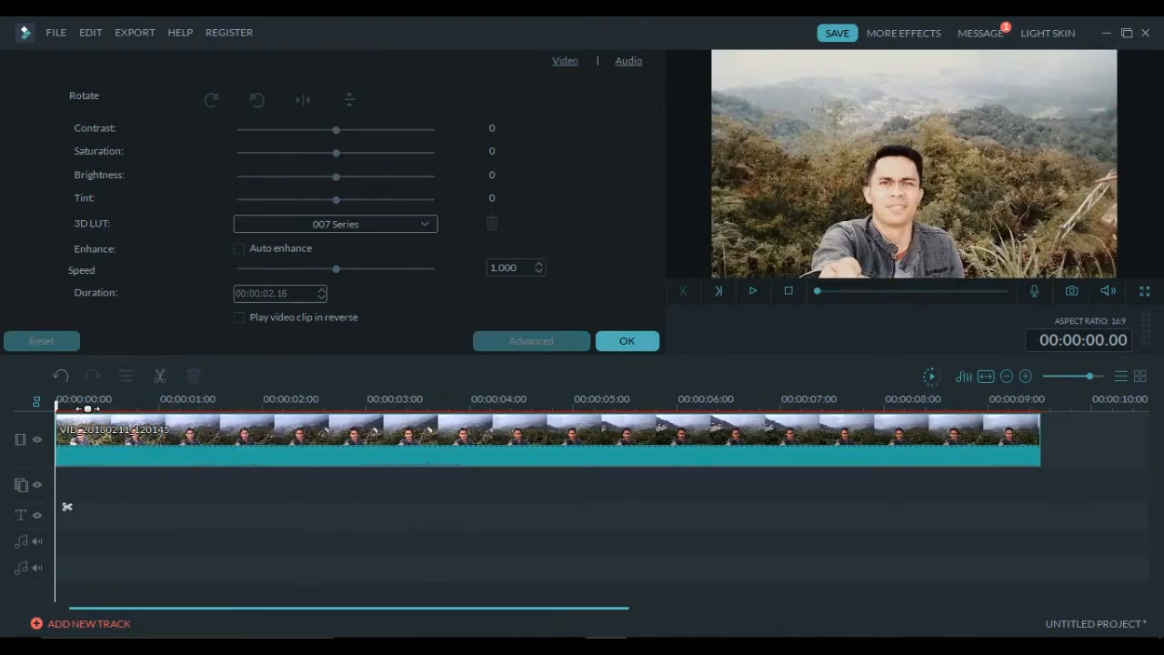
- Scrub the playhead forward to about 3.02 s and close the clip edit panel
{"action": "left_click", "coordinate": [67, 402]}
{"action": "left_click_drag", "start_coordinate": [73, 408], "coordinate": [376, 409]}
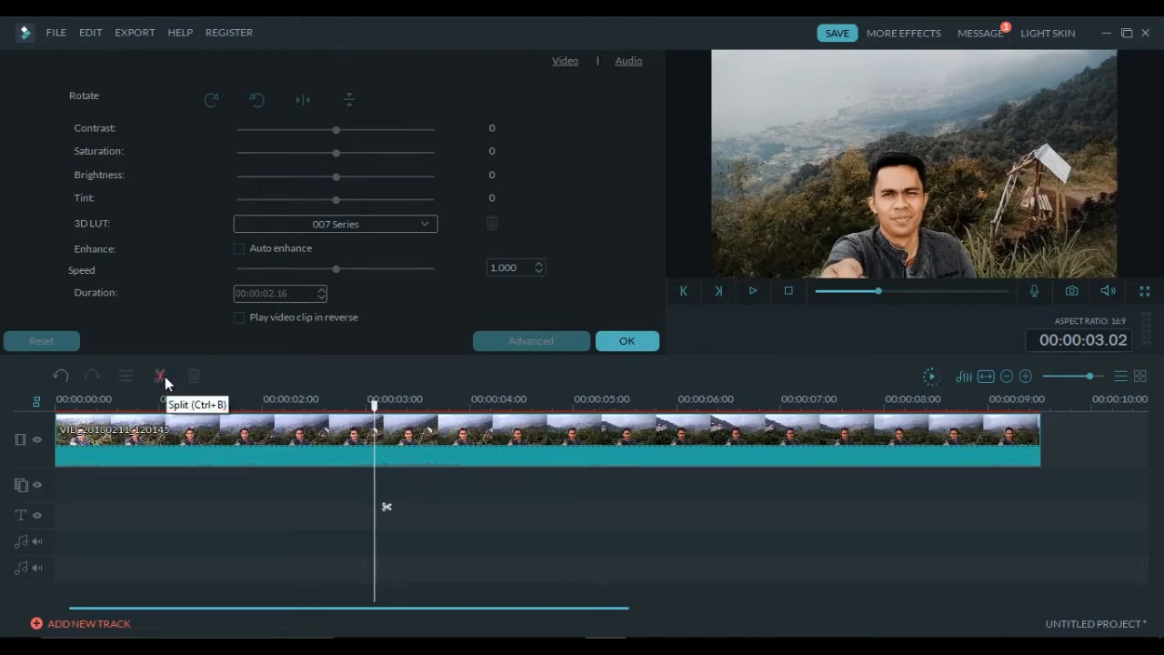
{"action": "left_click", "coordinate": [633, 340]}
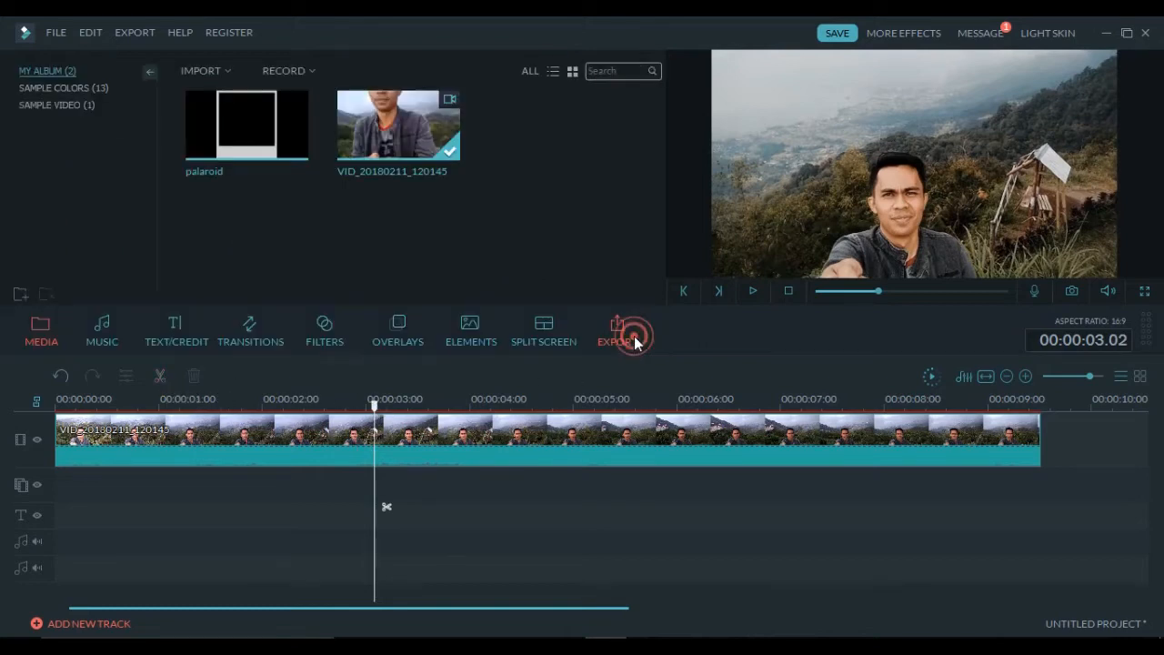
- Split the footage at 3.02 s and save that frame as Snapshot_31
{"action": "left_click", "coordinate": [152, 378]}
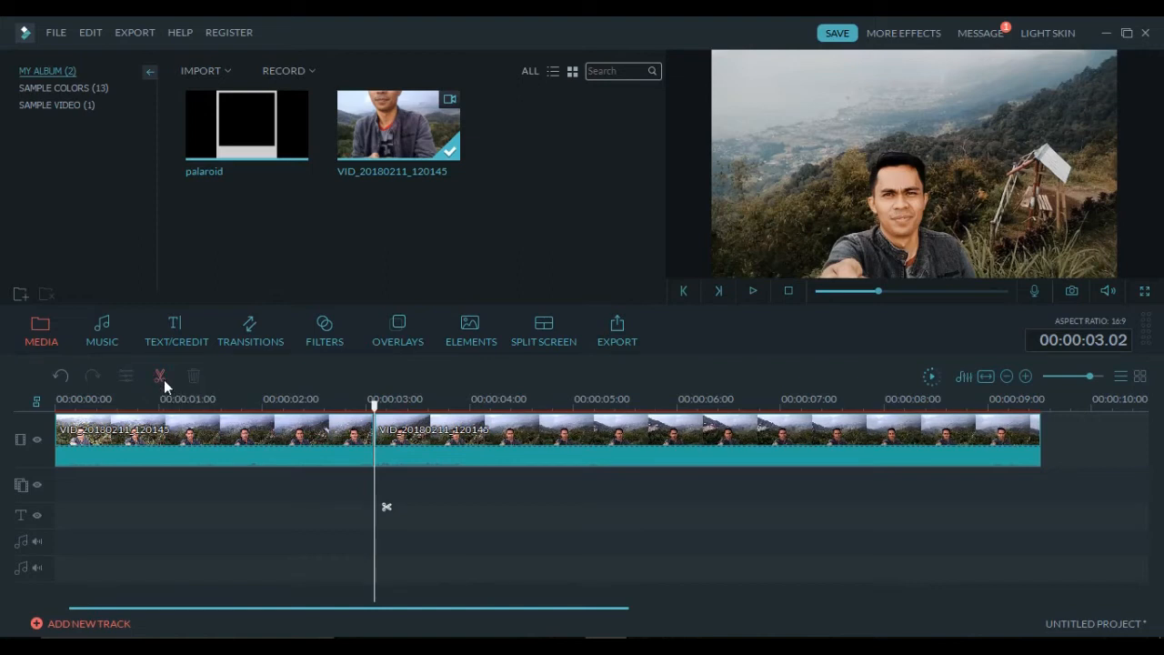
{"action": "left_click", "coordinate": [1073, 291]}
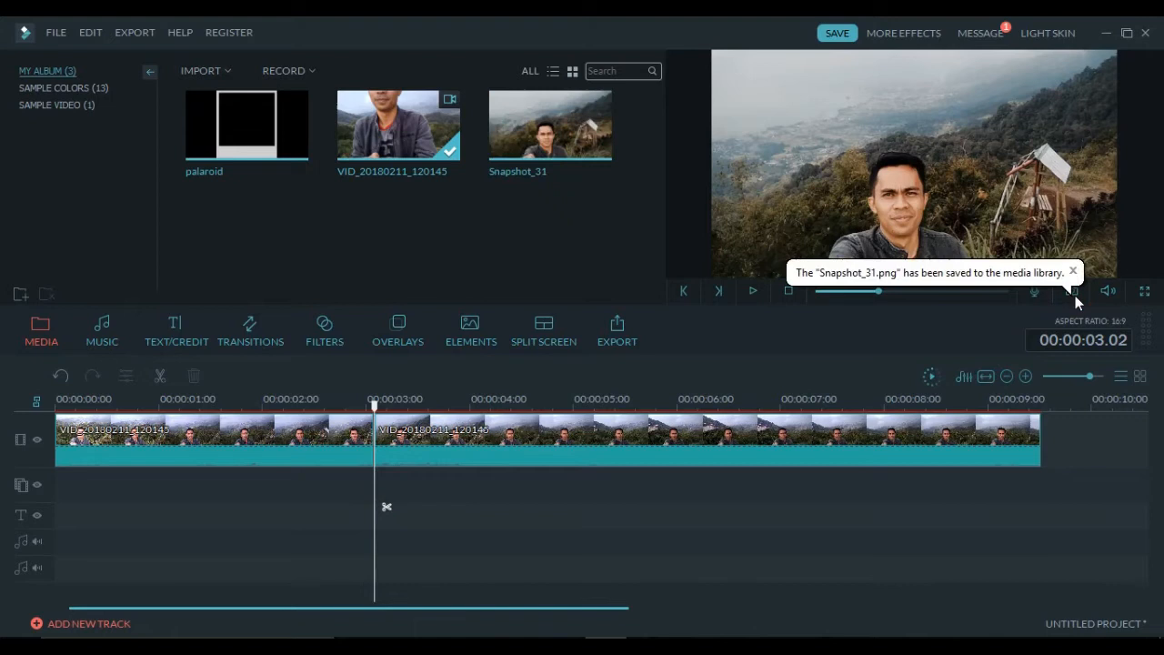
{"action": "left_click_drag", "start_coordinate": [393, 398], "coordinate": [645, 400]}
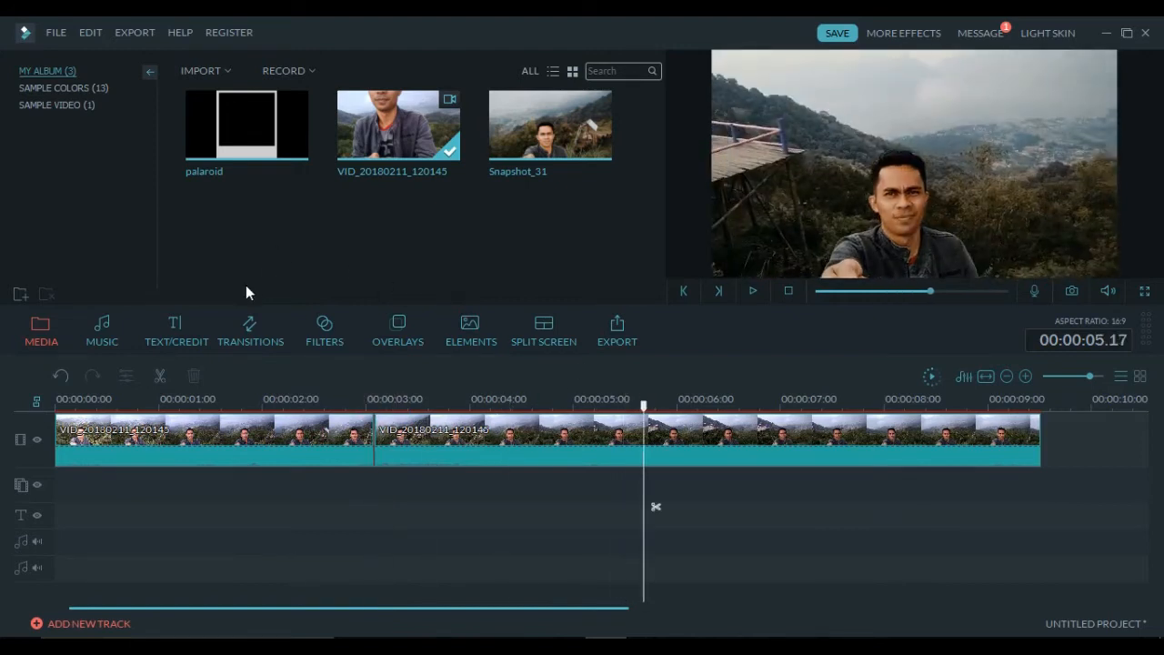
- Split at 5.17 s, delete the footage after it, and insert the palaroid image at 3.02 s
{"action": "left_click", "coordinate": [159, 375]}
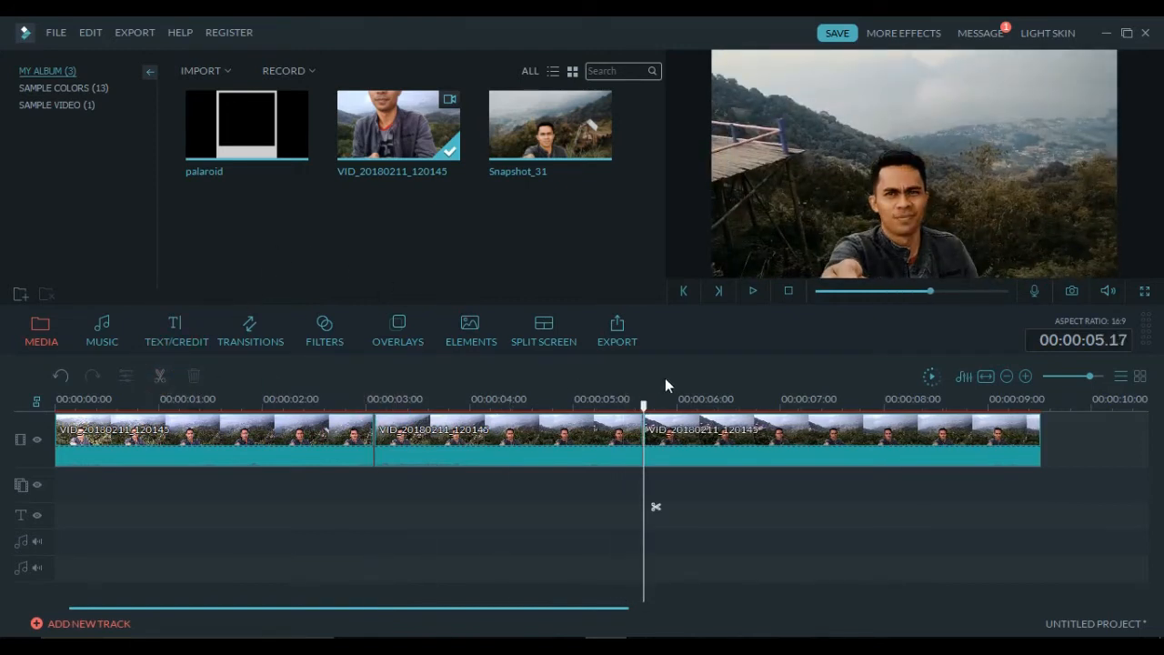
{"action": "left_click", "coordinate": [689, 426]}
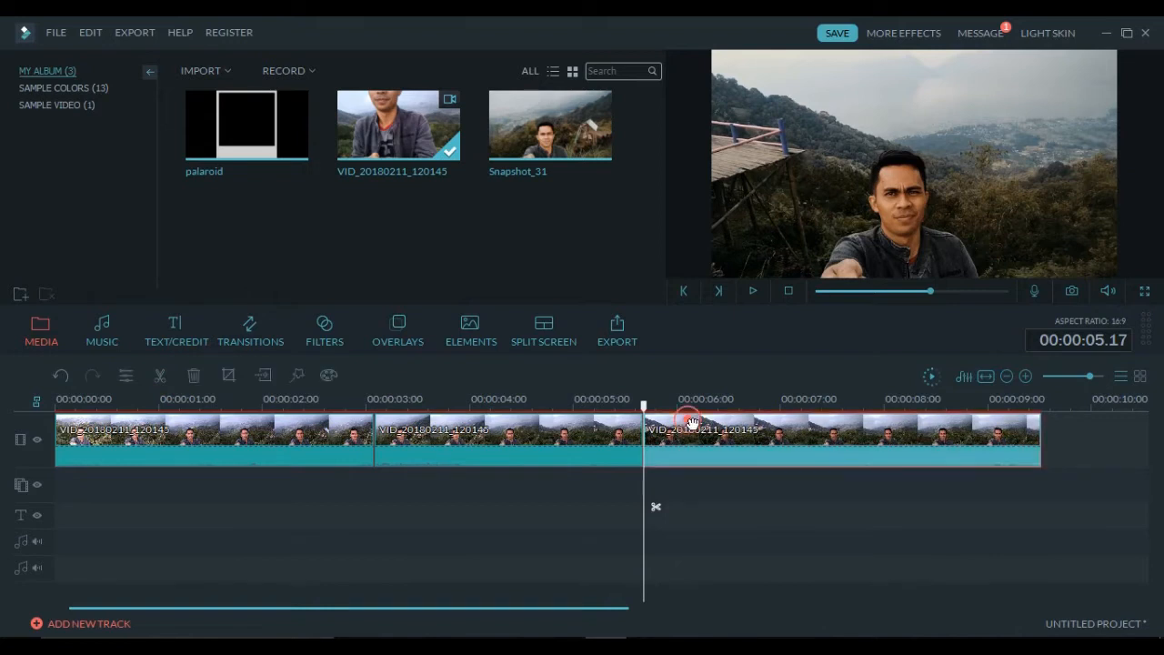
{"action": "left_click", "coordinate": [196, 380]}
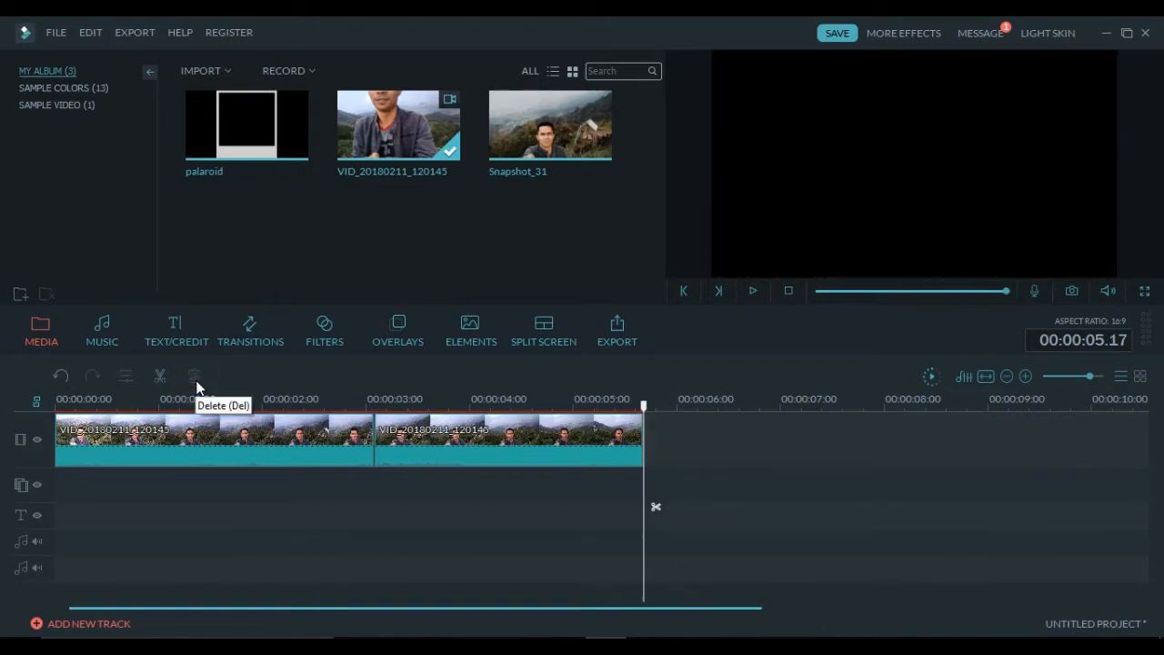
{"action": "left_click_drag", "start_coordinate": [255, 128], "coordinate": [507, 448]}
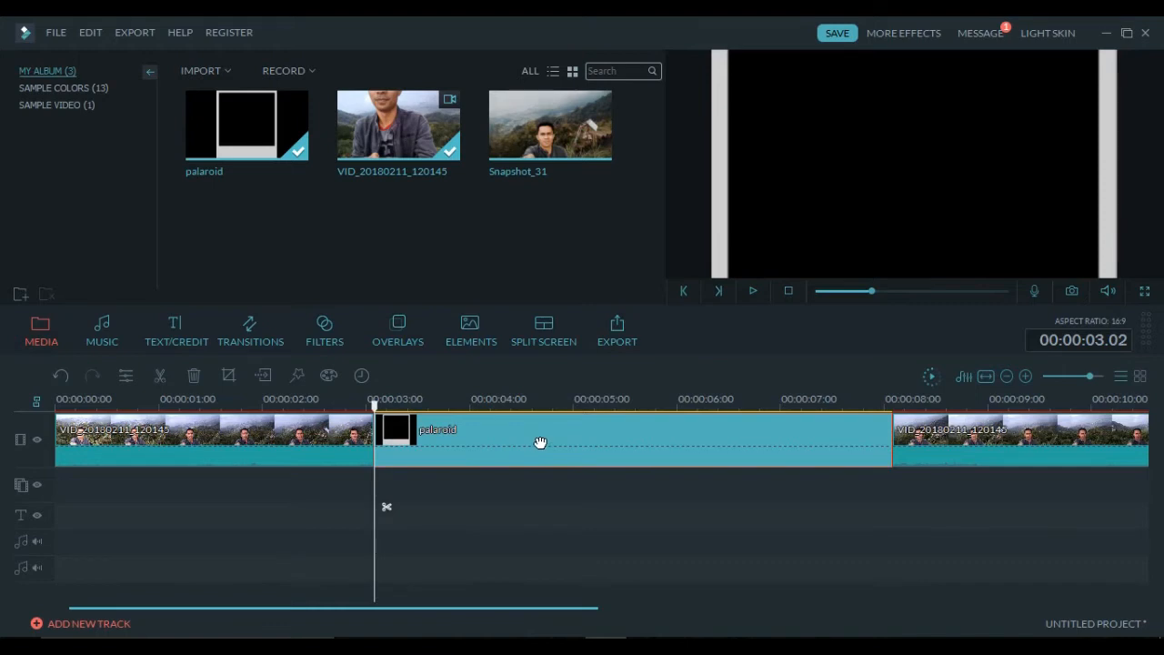
- Place Snapshot_31 on the overlay track beneath the palaroid, spanning about 3.02 to 8 s
{"action": "left_click_drag", "start_coordinate": [590, 161], "coordinate": [382, 492]}
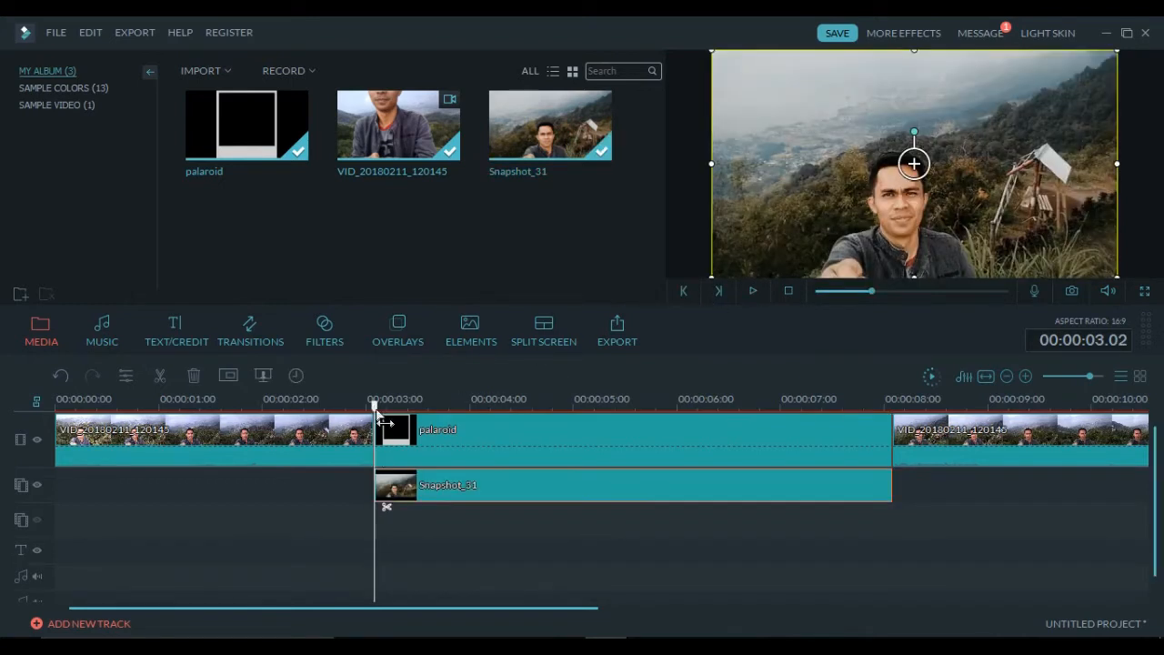
- Preview the palaroid section and set the palaroid image's placement to Fit
{"action": "left_click", "coordinate": [757, 290]}
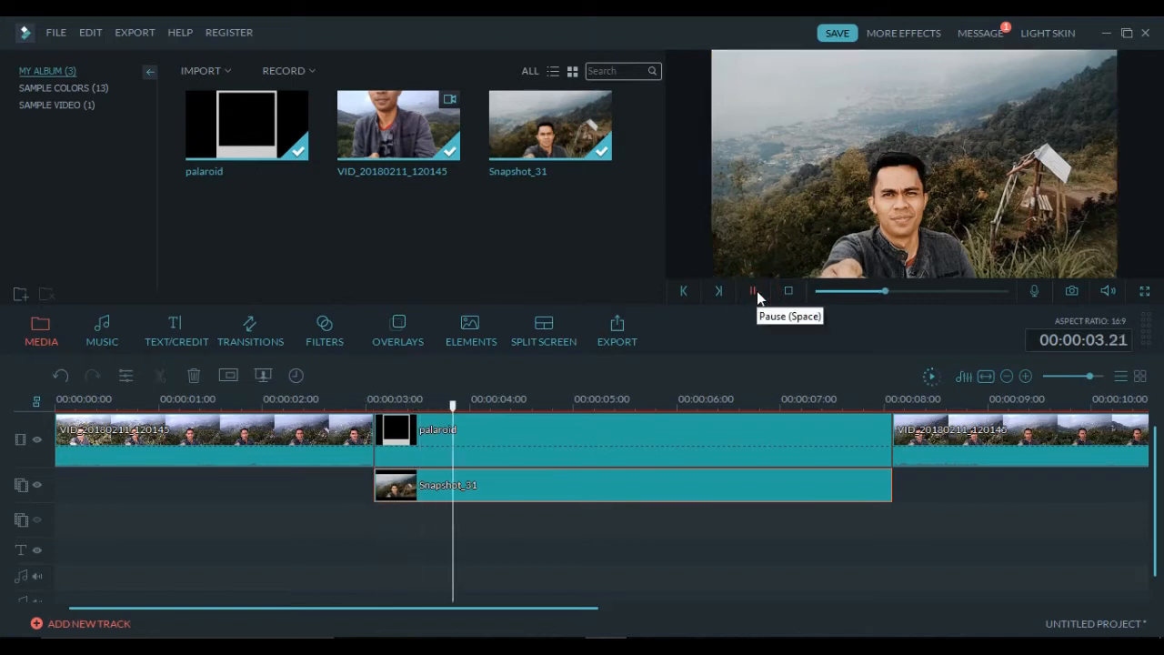
{"action": "left_click", "coordinate": [755, 290]}
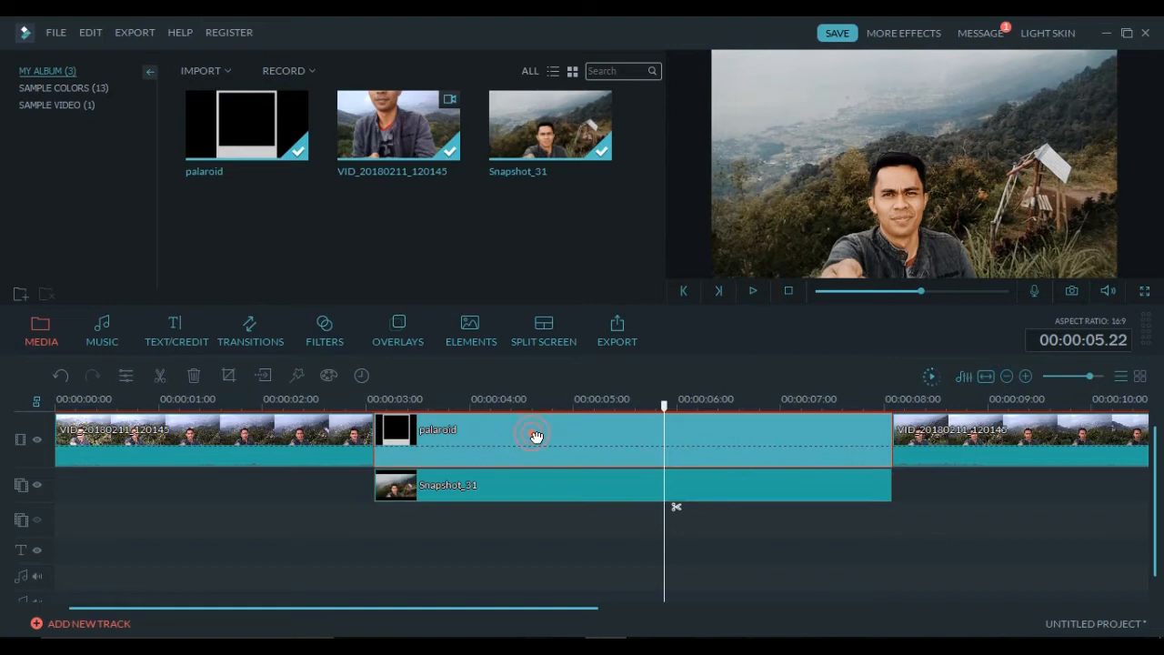
{"action": "left_click", "coordinate": [535, 484]}
{"action": "right_click", "coordinate": [533, 444]}
{"action": "mouse_move", "coordinate": [653, 329]}
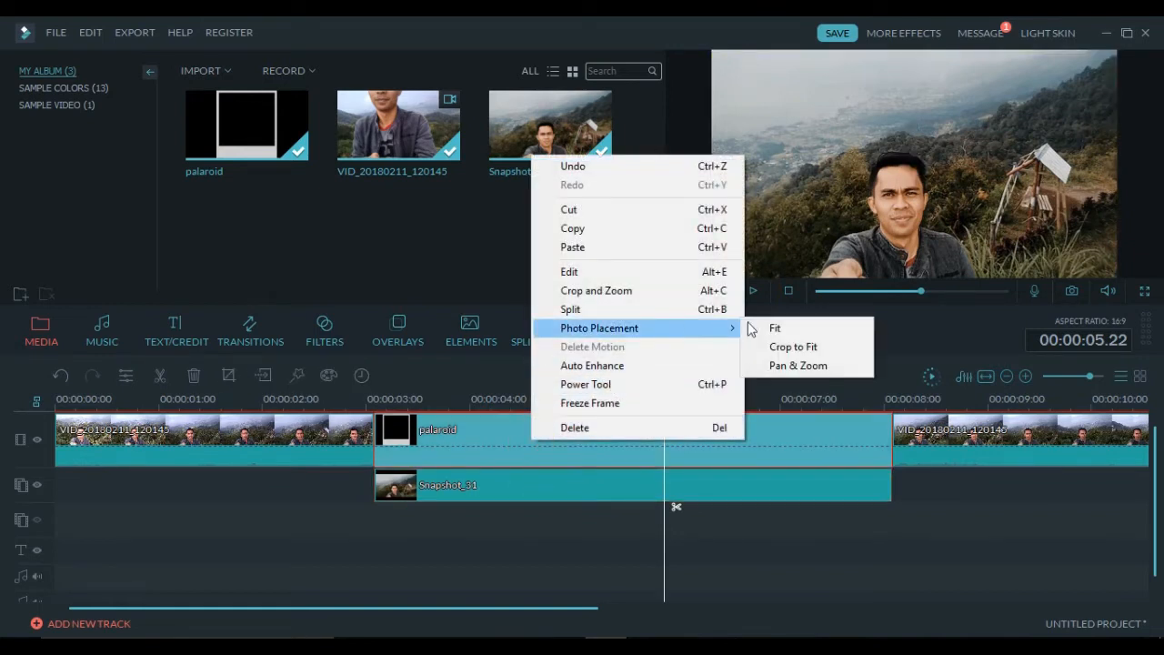
{"action": "left_click", "coordinate": [772, 328]}
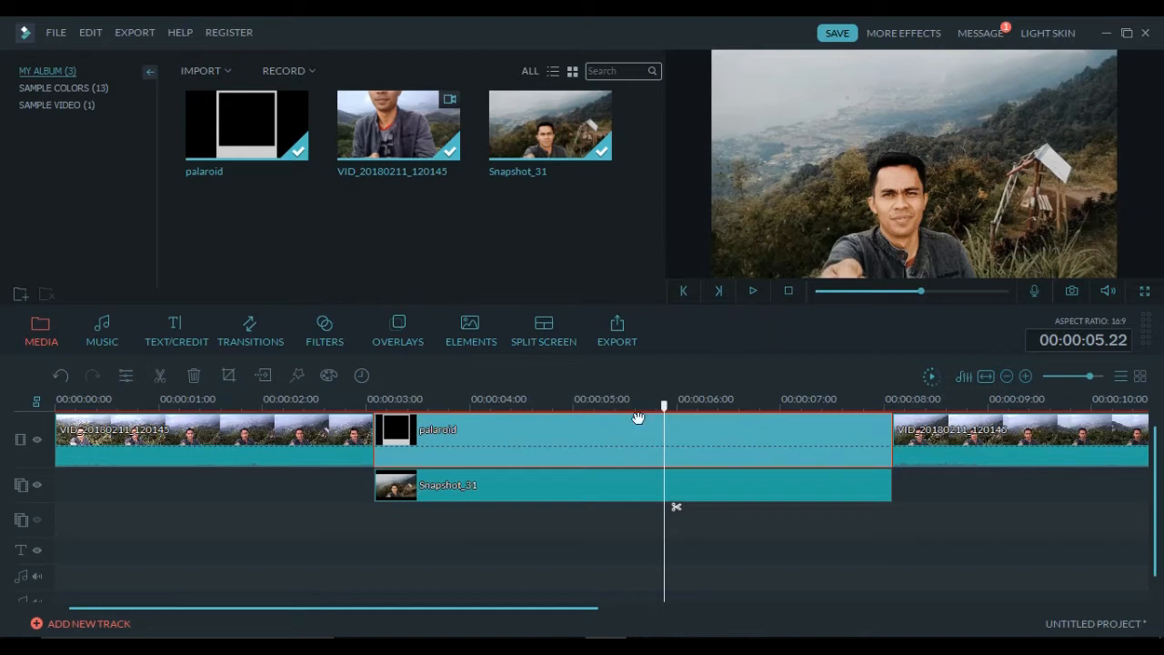
- Open Snapshot_31's Green Screen PIP settings on the Mask tab
{"action": "left_click", "coordinate": [574, 488]}
{"action": "right_click", "coordinate": [574, 488]}
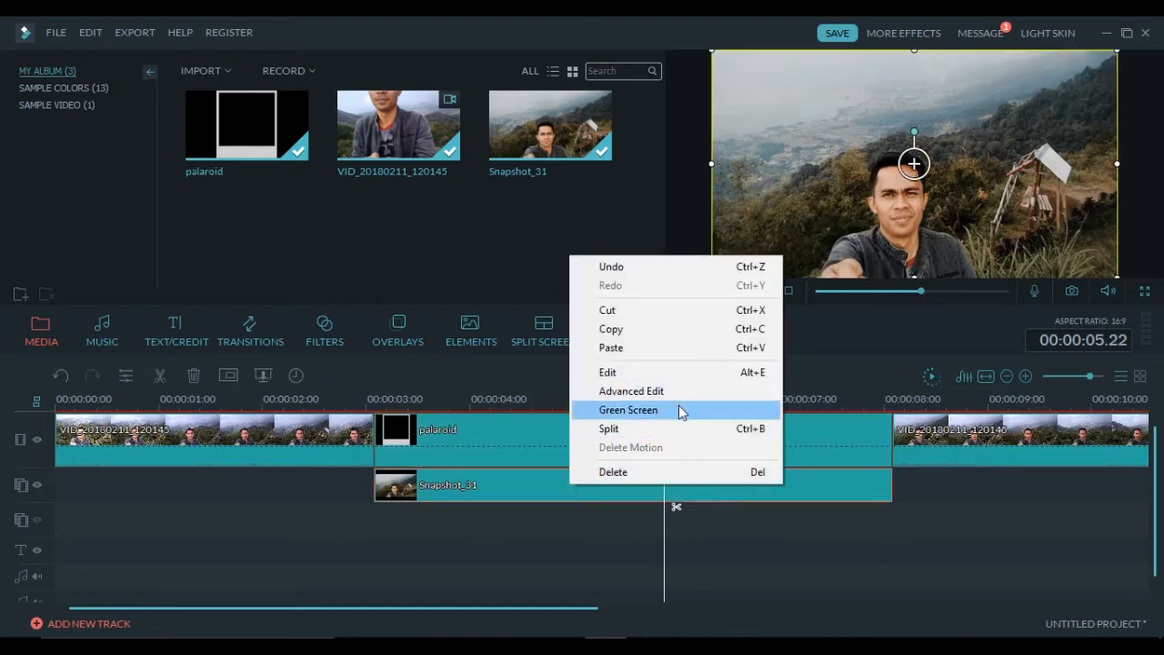
{"action": "left_click", "coordinate": [677, 409]}
{"action": "left_click", "coordinate": [238, 116]}
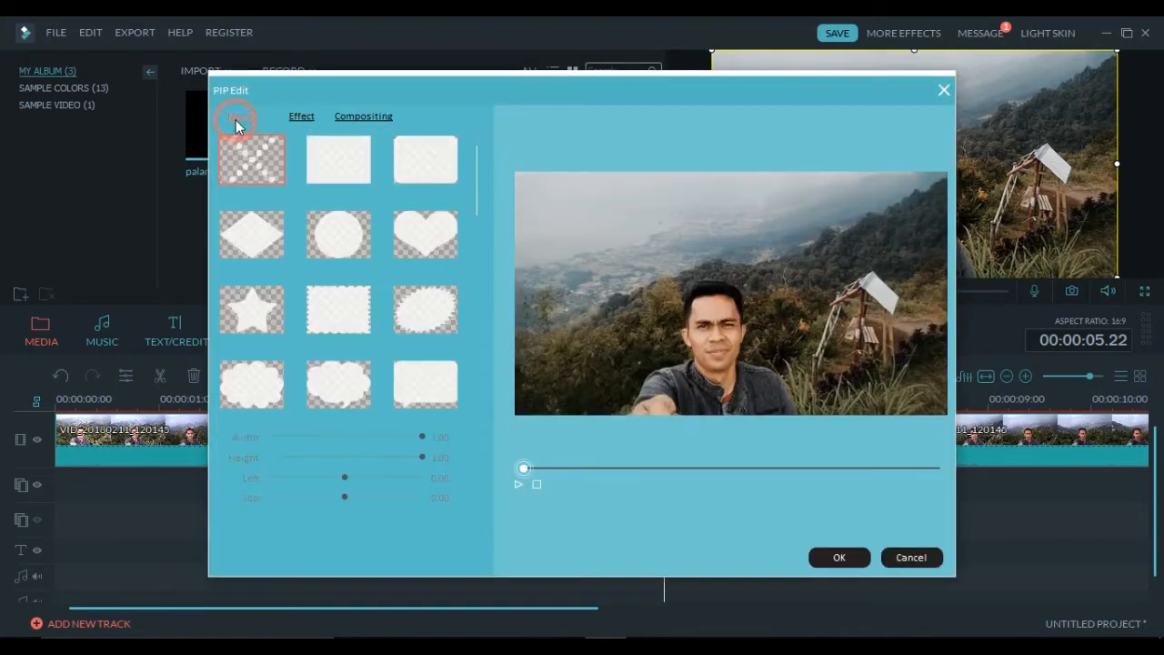
- Give Snapshot_31 a rectangle mask: width 0.45, height 0.78, left 0.27, top 0.05
{"action": "left_click", "coordinate": [326, 162]}
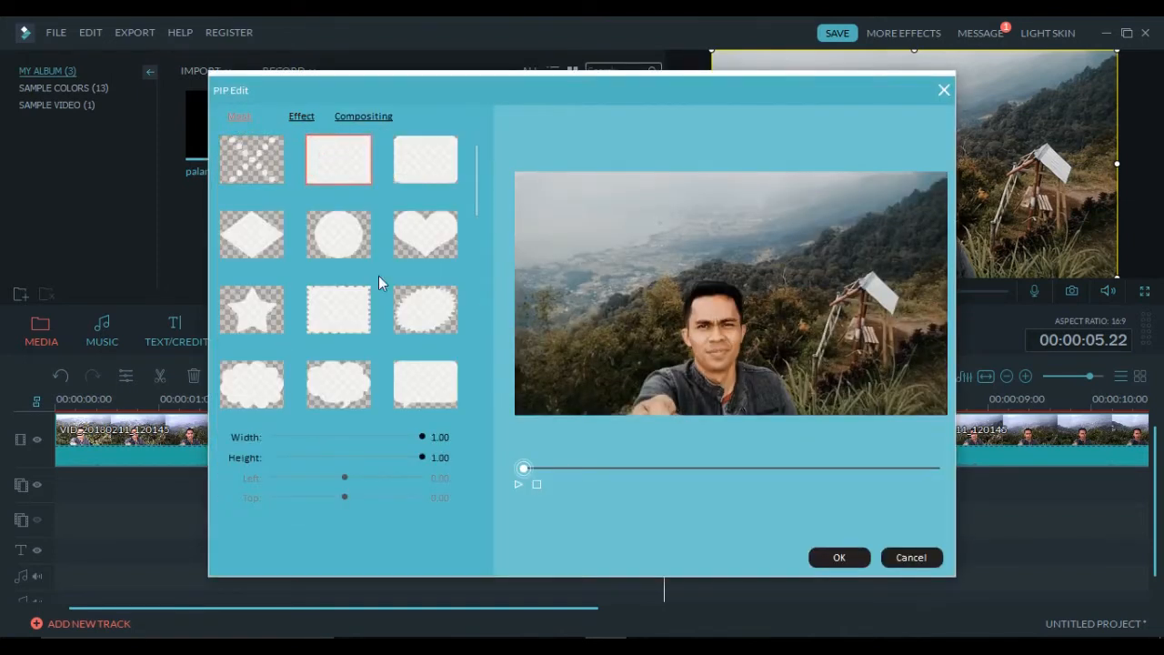
{"action": "left_click_drag", "start_coordinate": [420, 434], "coordinate": [345, 436]}
{"action": "left_click_drag", "start_coordinate": [421, 456], "coordinate": [296, 497]}
{"action": "left_click_drag", "start_coordinate": [391, 457], "coordinate": [344, 476]}
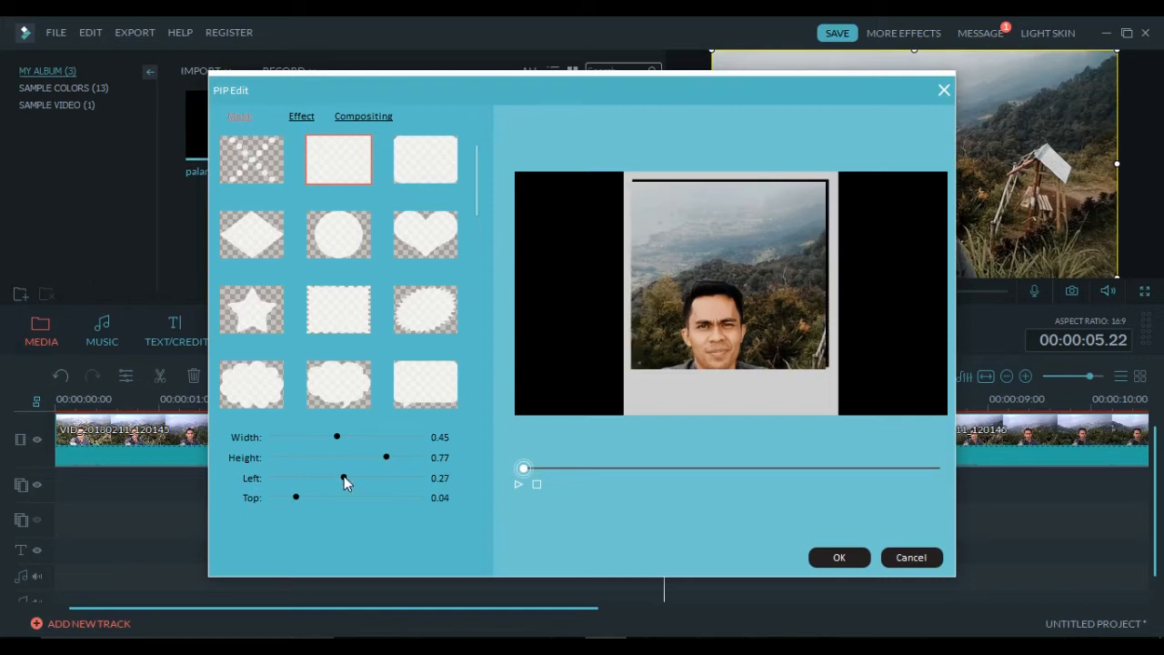
{"action": "left_click_drag", "start_coordinate": [385, 456], "coordinate": [301, 499]}
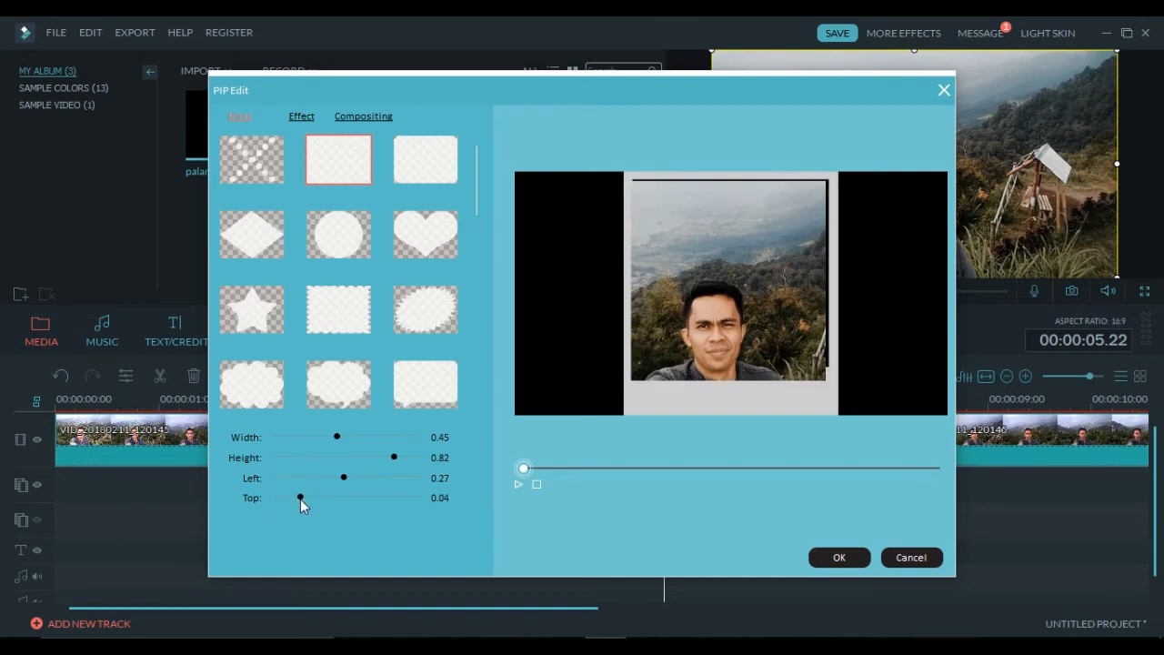
{"action": "left_click_drag", "start_coordinate": [394, 457], "coordinate": [388, 458]}
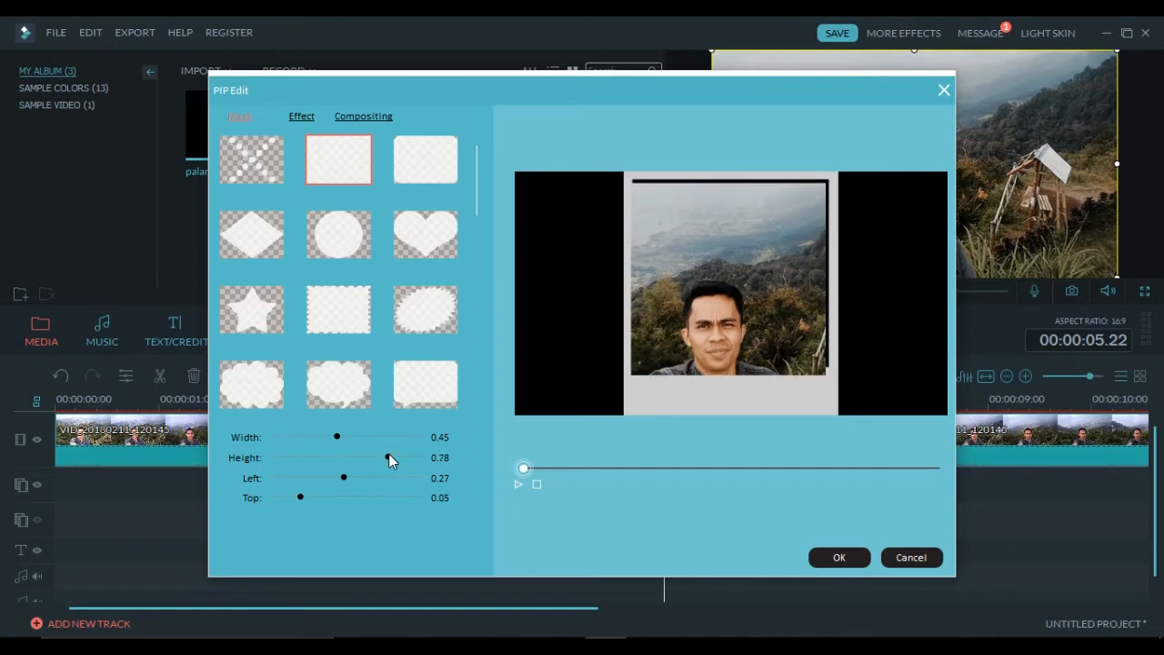
{"action": "left_click", "coordinate": [843, 557]}
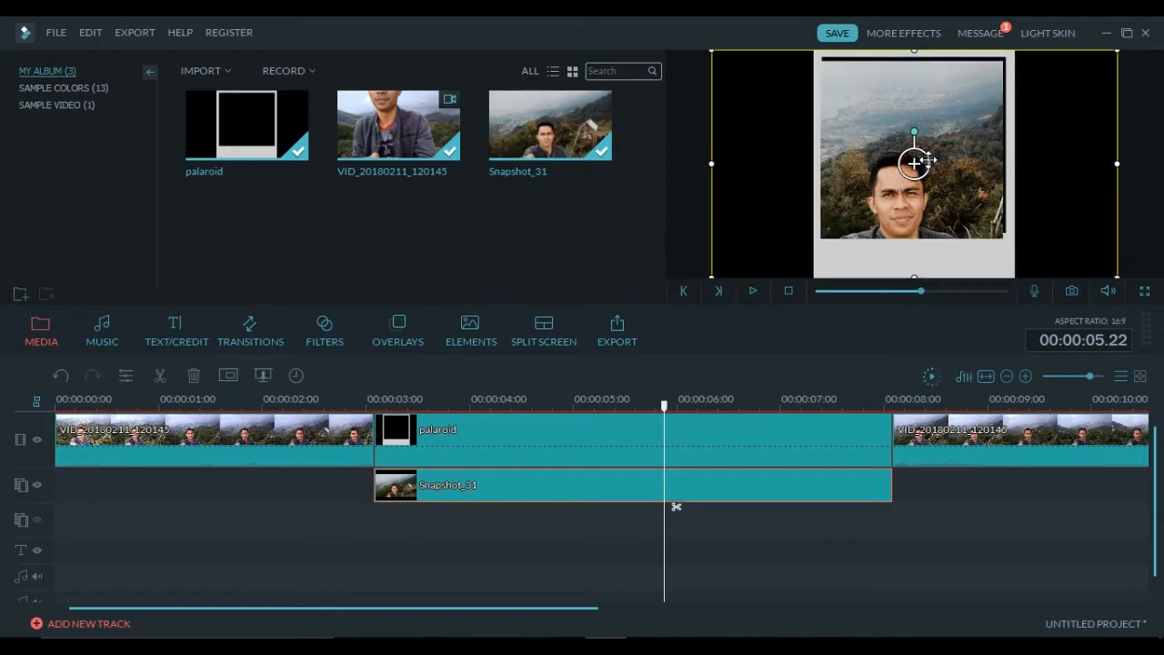
- Resize the Snapshot_31 overlay in the preview by its corner and right edge to fit the polaroid's photo window
{"action": "left_click", "coordinate": [960, 156]}
{"action": "left_click_drag", "start_coordinate": [715, 275], "coordinate": [724, 270]}
{"action": "left_click", "coordinate": [852, 178]}
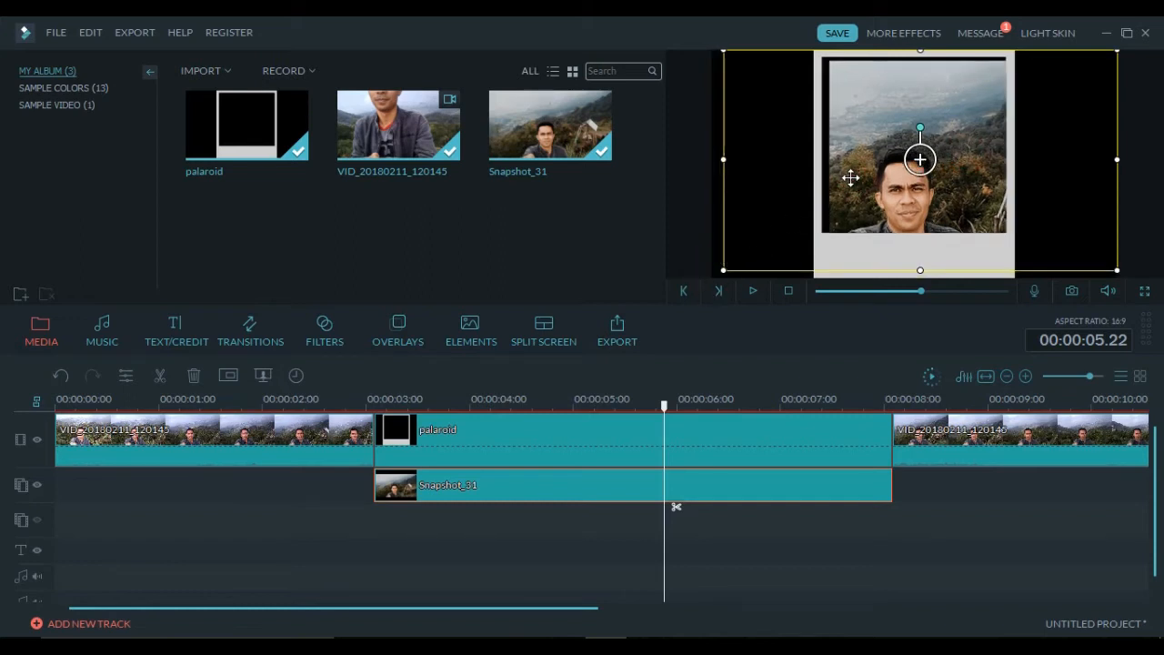
{"action": "left_click_drag", "start_coordinate": [1116, 159], "coordinate": [1109, 158]}
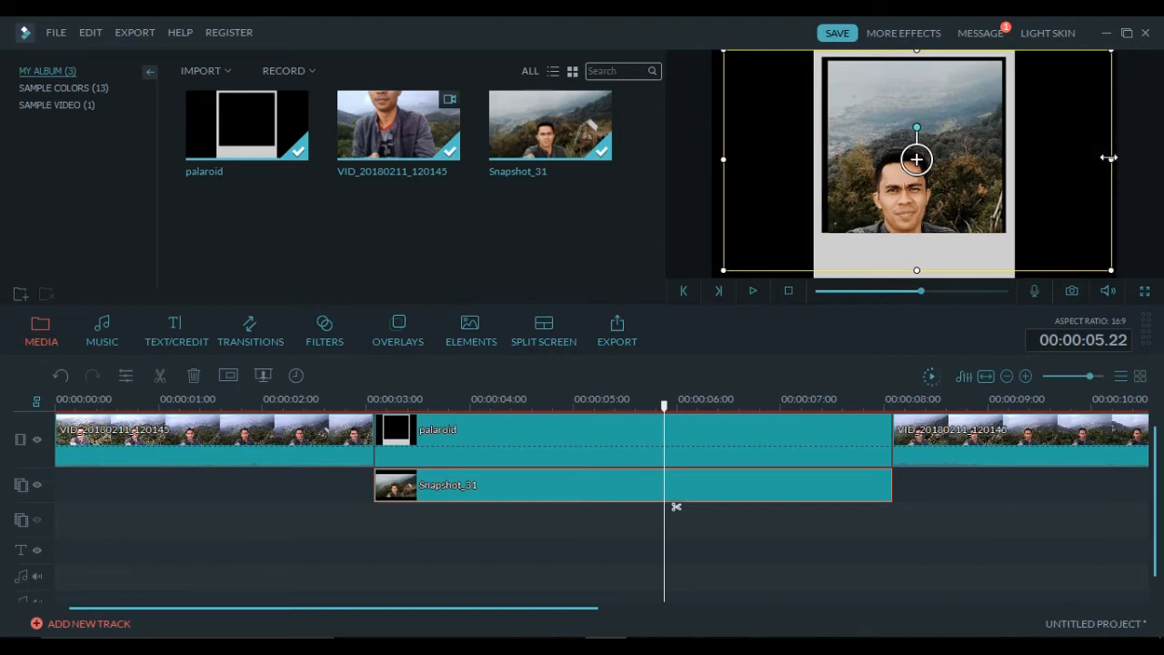
{"action": "right_click", "coordinate": [505, 495]}
- Readjust Snapshot_31's rectangle mask to width 0.45 and left 0.27, then confirm
{"action": "left_click", "coordinate": [549, 424]}
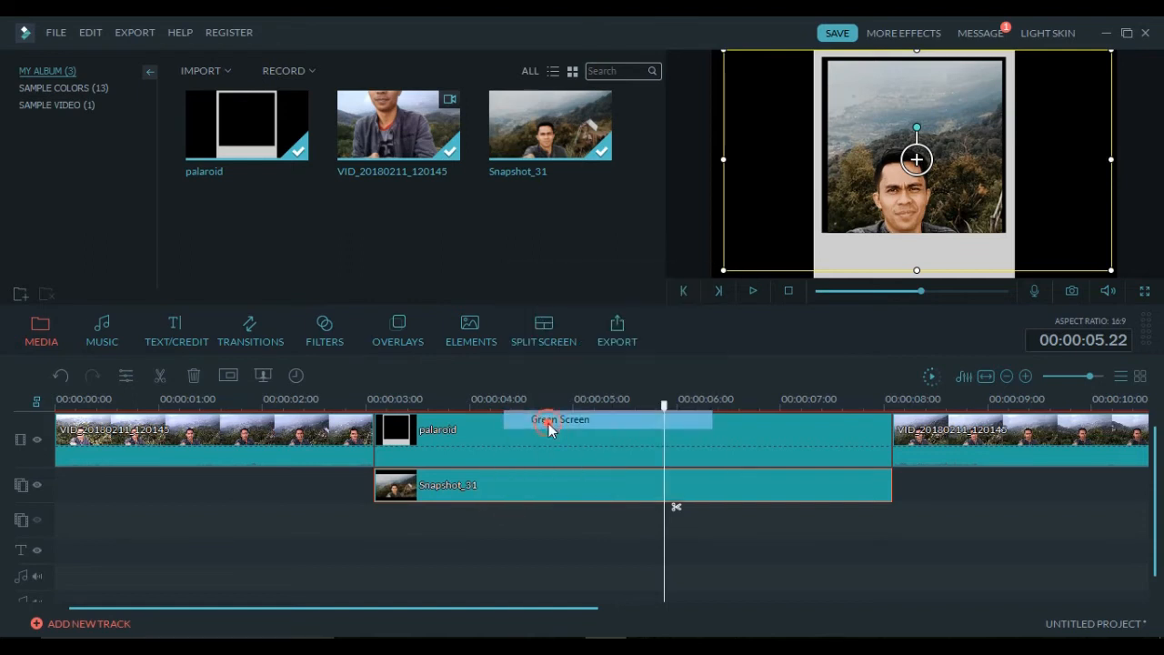
{"action": "left_click", "coordinate": [242, 116]}
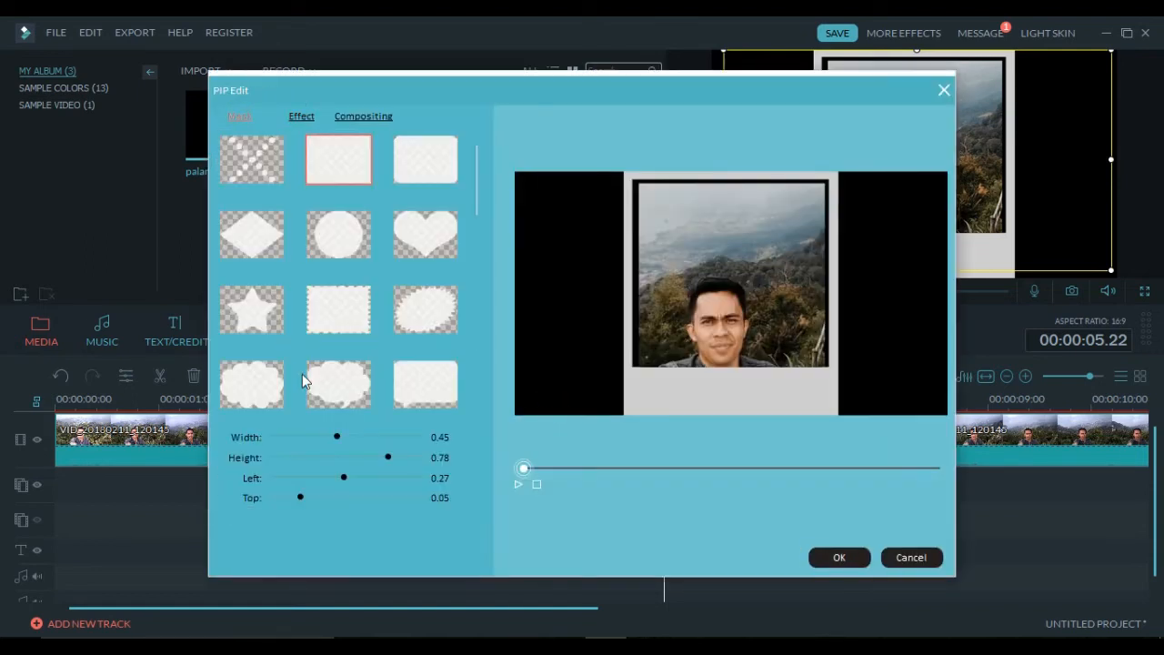
{"action": "left_click", "coordinate": [345, 478]}
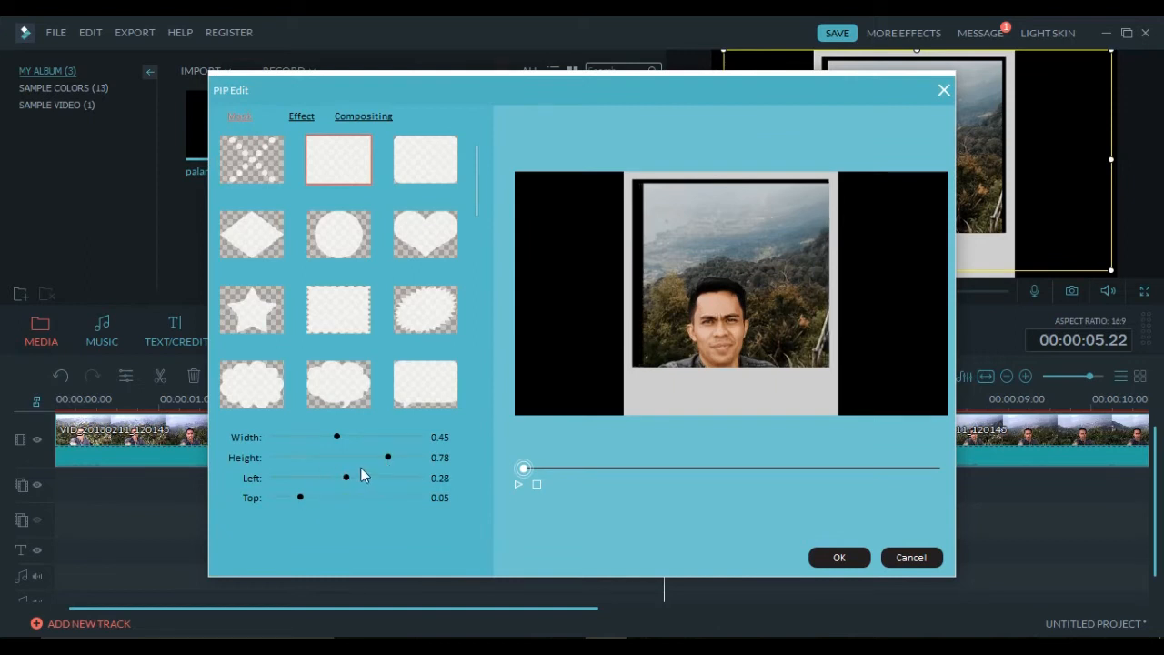
{"action": "left_click_drag", "start_coordinate": [334, 438], "coordinate": [341, 478]}
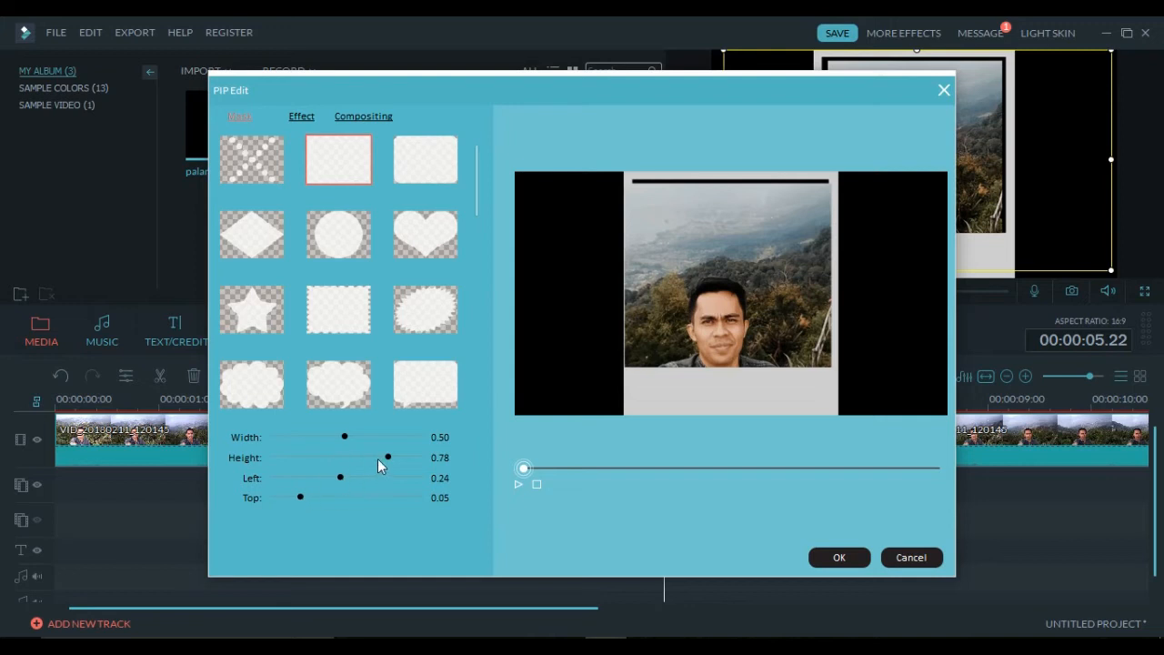
{"action": "left_click_drag", "start_coordinate": [348, 435], "coordinate": [338, 434]}
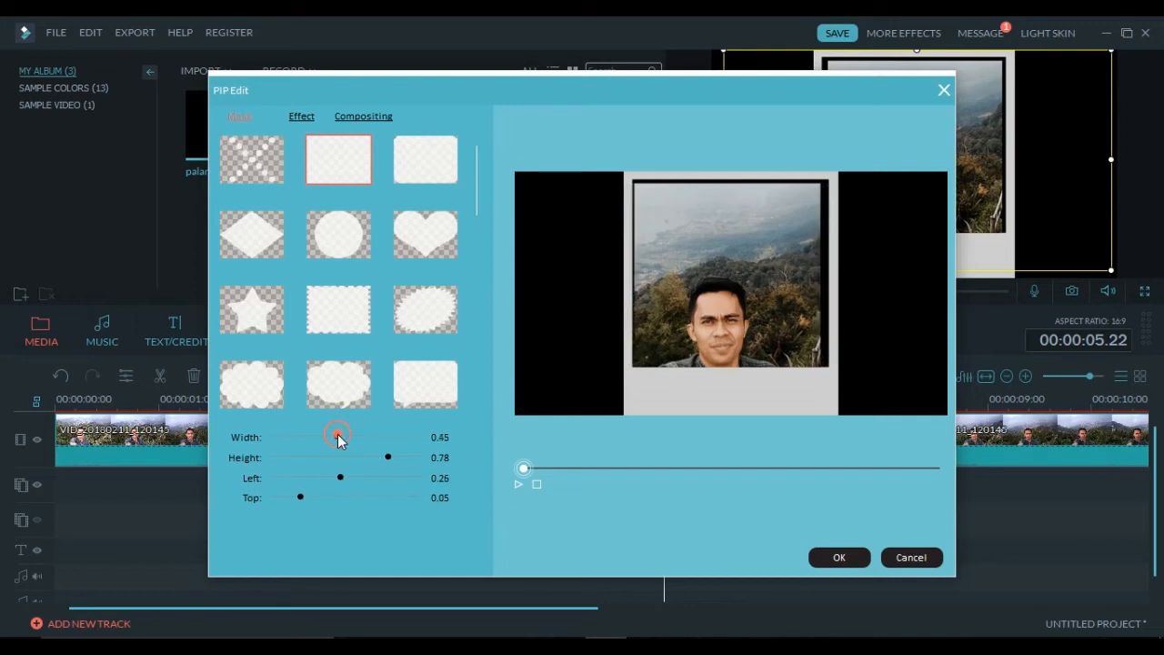
{"action": "left_click_drag", "start_coordinate": [342, 477], "coordinate": [343, 476]}
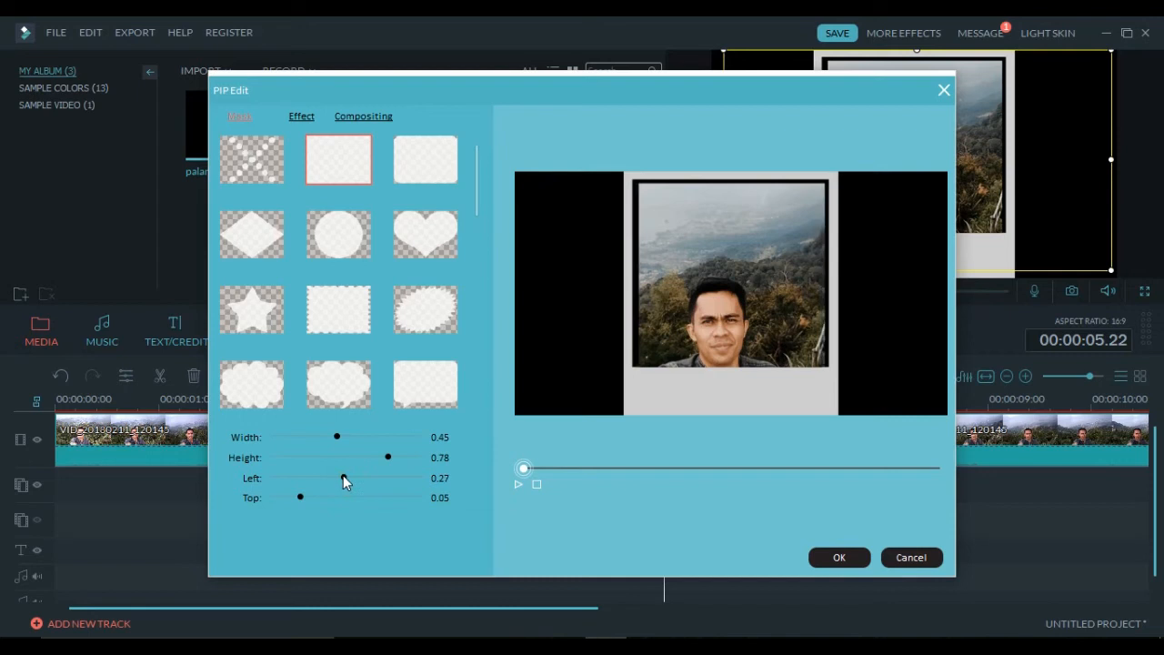
{"action": "left_click", "coordinate": [830, 557]}
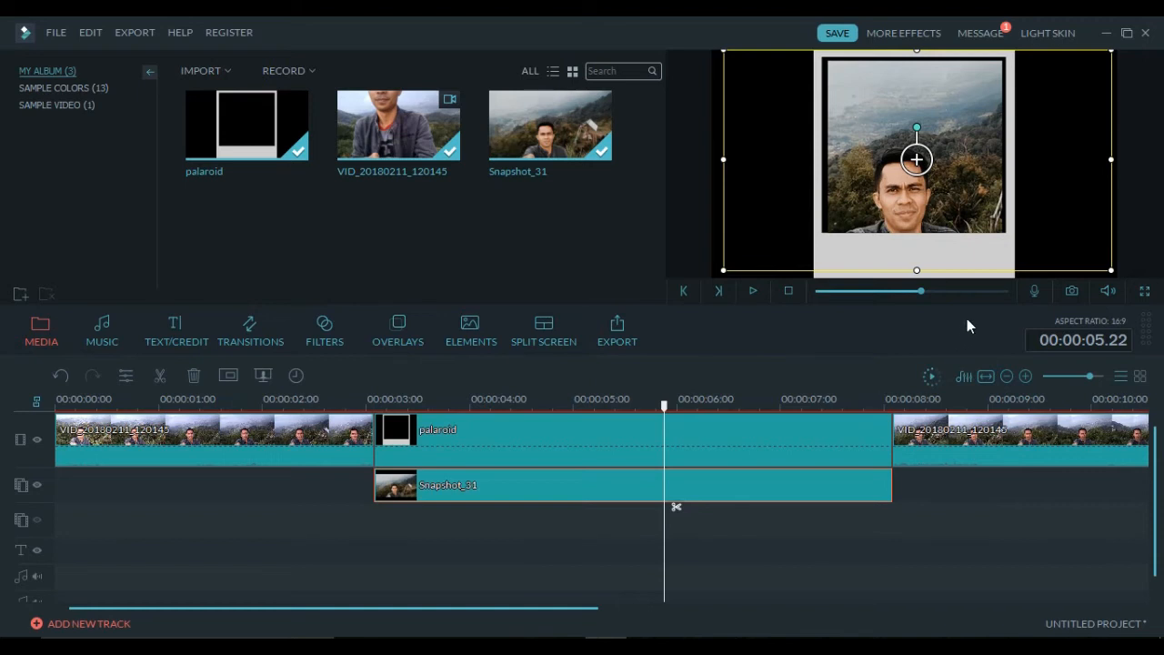
- Play the freeze-frame section and stop the playhead at 00:00:06.07
{"action": "left_click", "coordinate": [789, 290]}
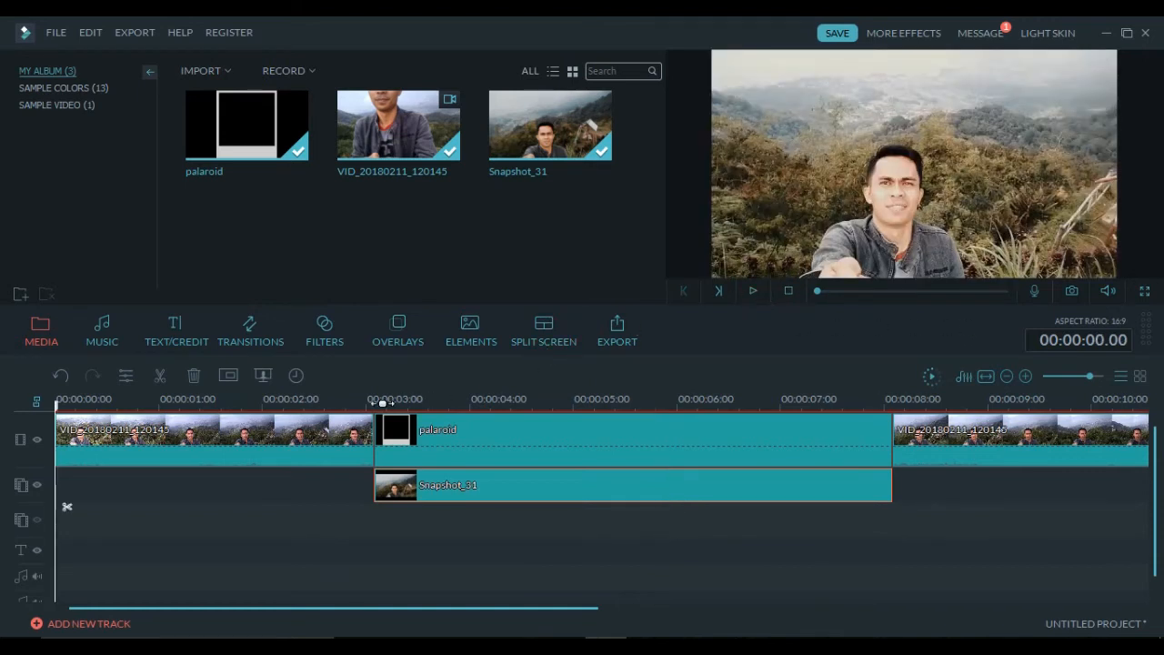
{"action": "left_click", "coordinate": [379, 402]}
{"action": "left_click", "coordinate": [298, 401]}
{"action": "left_click", "coordinate": [747, 292]}
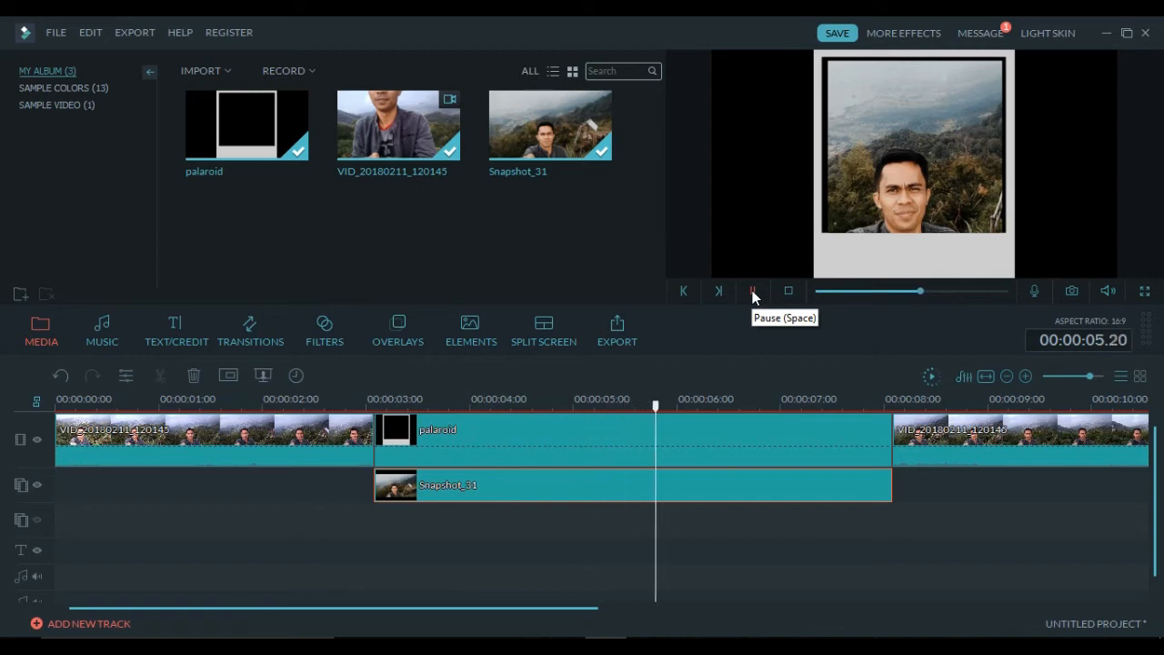
{"action": "left_click", "coordinate": [752, 290]}
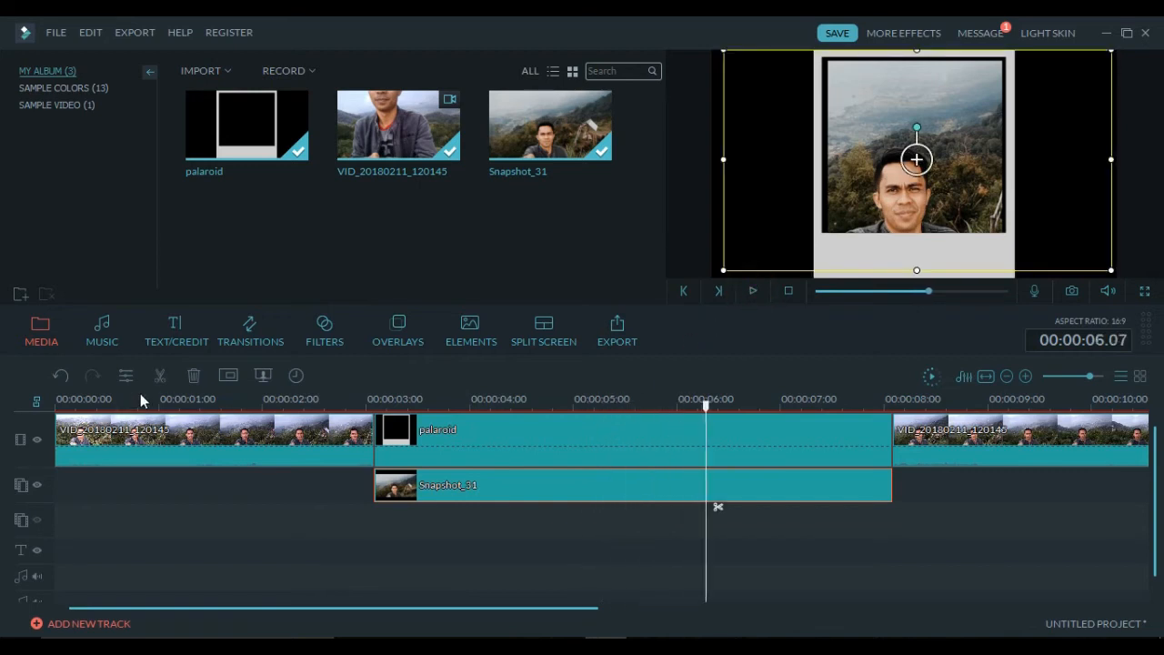
- Split Snapshot_31 and palaroid at 00:00:06 and delete their trailing pieces
{"action": "left_click", "coordinate": [159, 376]}
{"action": "left_click", "coordinate": [732, 437]}
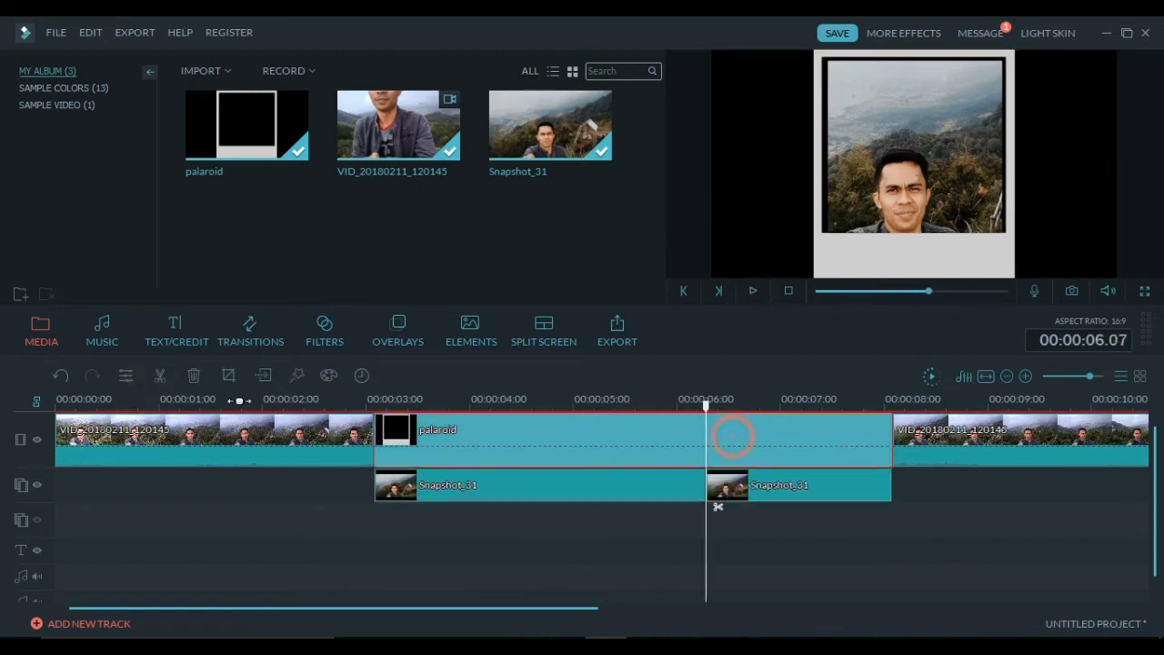
{"action": "left_click", "coordinate": [164, 376]}
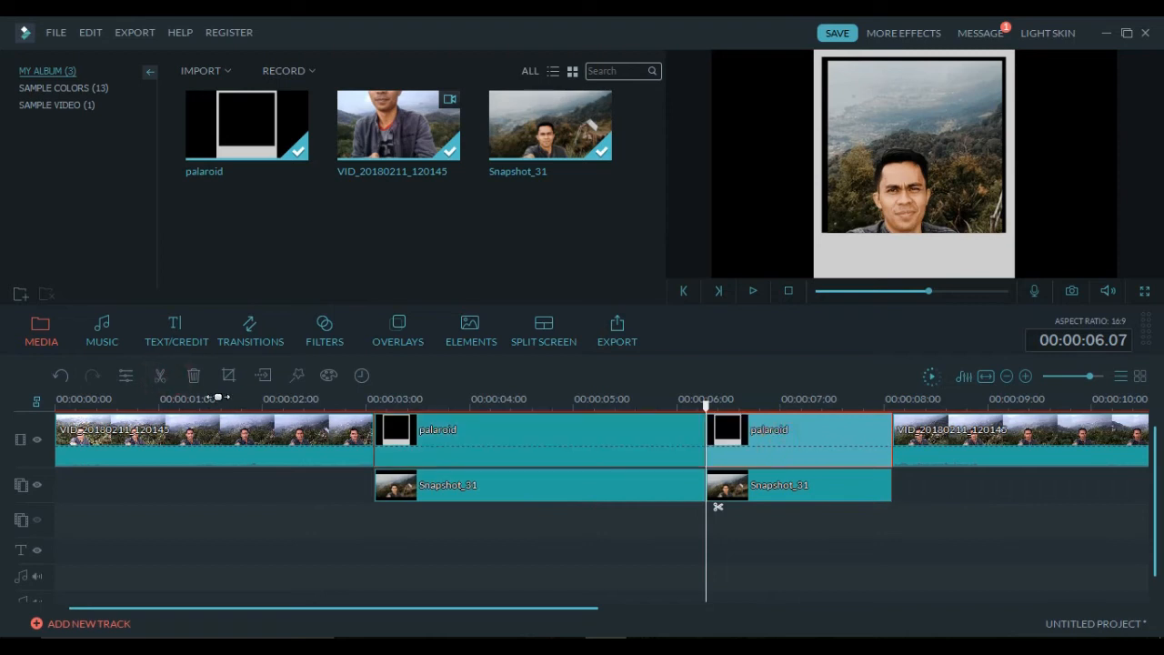
{"action": "left_click", "coordinate": [195, 376]}
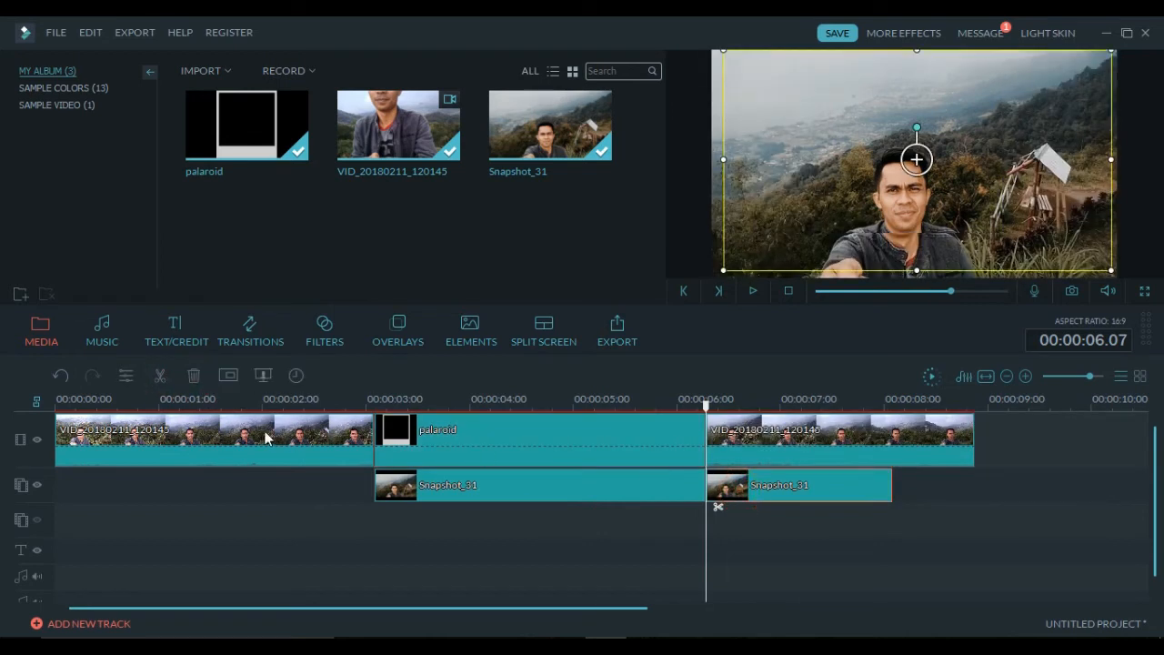
{"action": "left_click", "coordinate": [194, 380]}
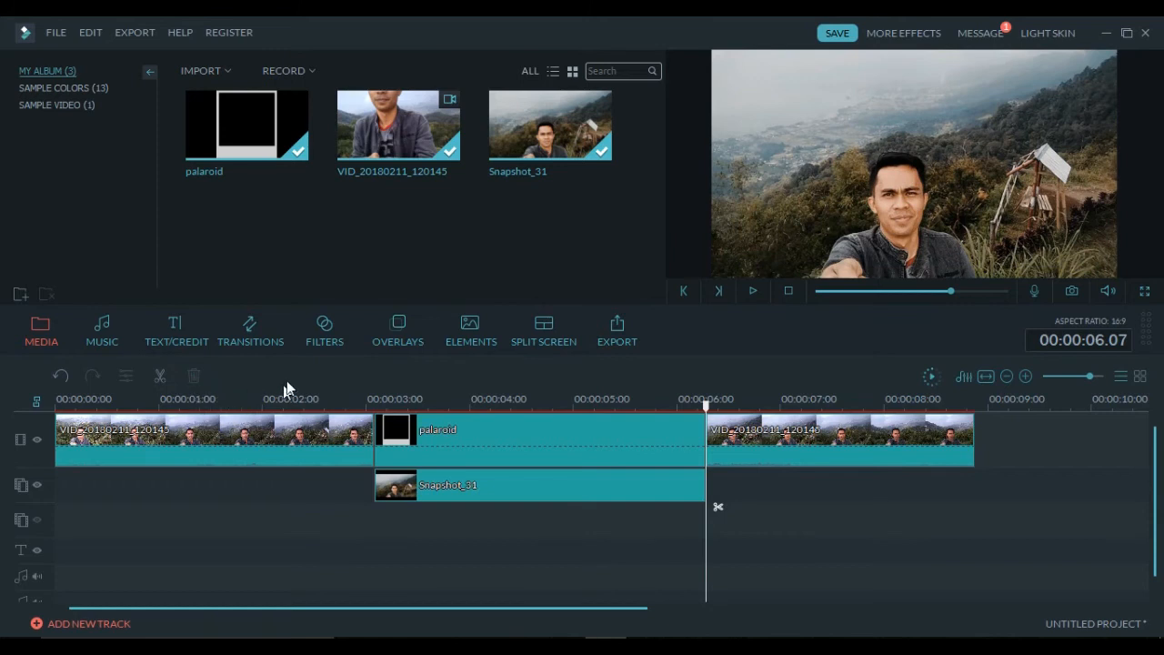
{"action": "left_click", "coordinate": [122, 332]}
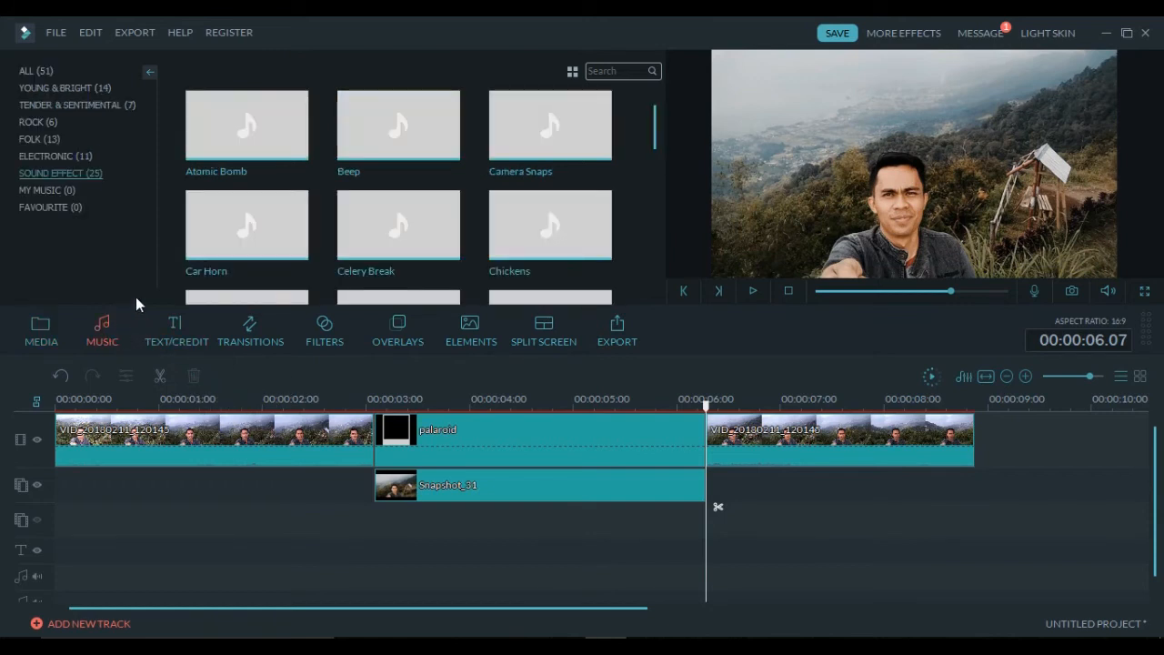
- Add the Camera Snaps sound effect at 00:00:03 and play it back to check
{"action": "left_click_drag", "start_coordinate": [515, 145], "coordinate": [386, 507]}
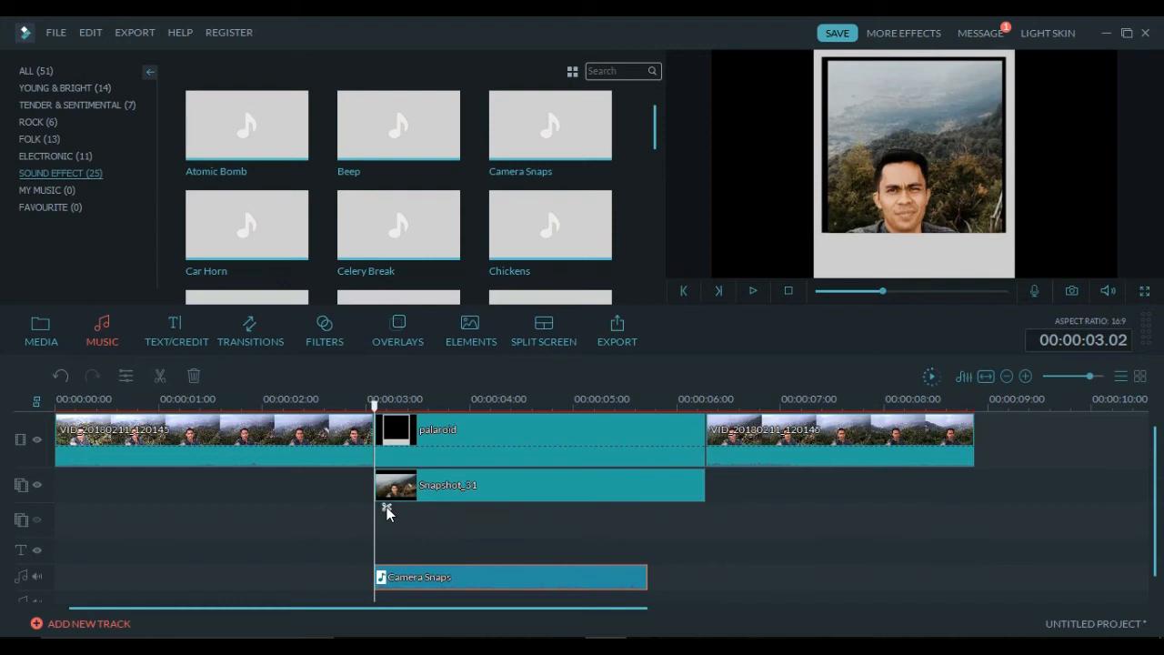
{"action": "left_click", "coordinate": [324, 401]}
{"action": "left_click", "coordinate": [757, 290]}
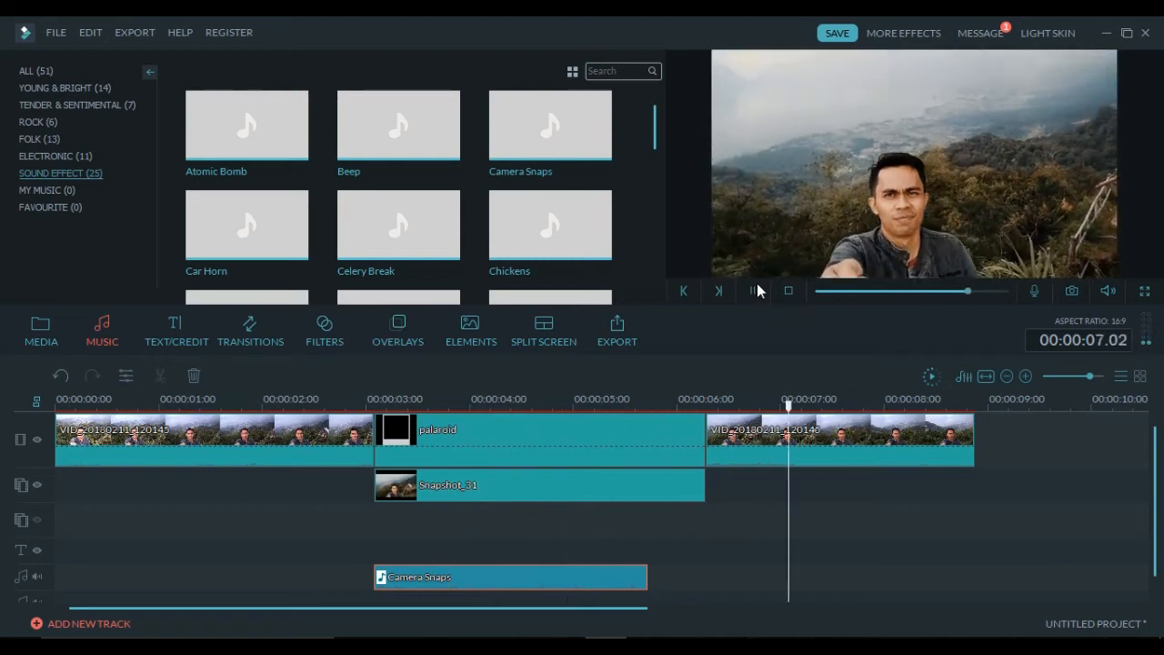
{"action": "left_click", "coordinate": [756, 290]}
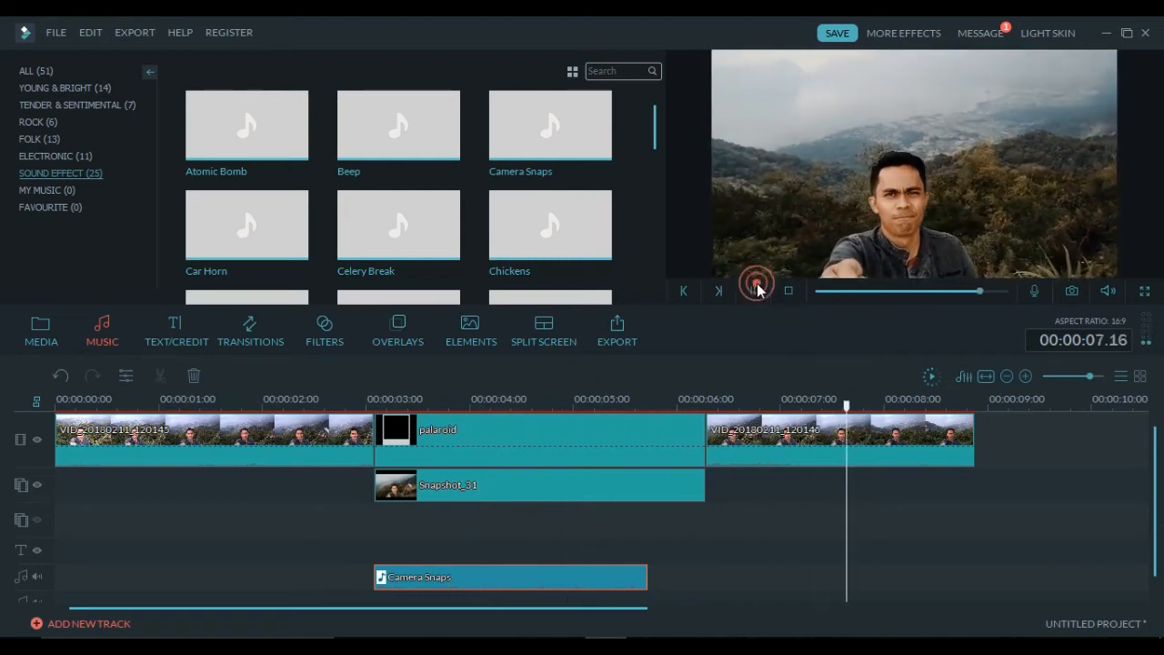
- Detach the third video clip's audio and mute the first video clip
{"action": "right_click", "coordinate": [751, 445]}
{"action": "left_click", "coordinate": [782, 345]}
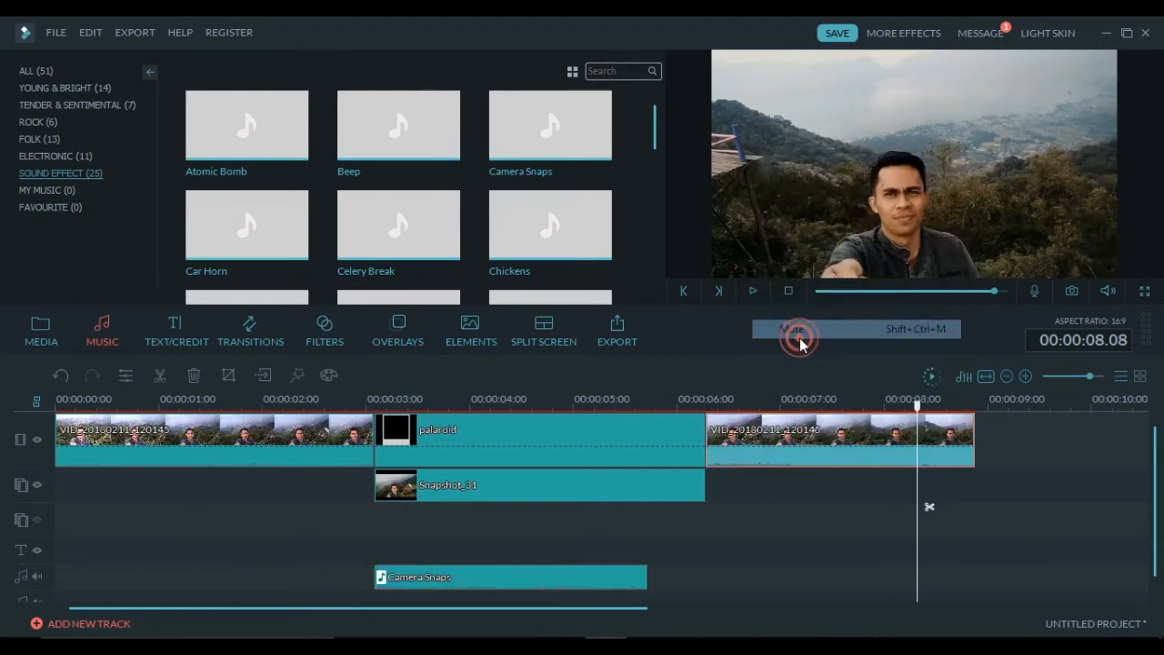
{"action": "right_click", "coordinate": [271, 455]}
{"action": "left_click", "coordinate": [338, 336]}
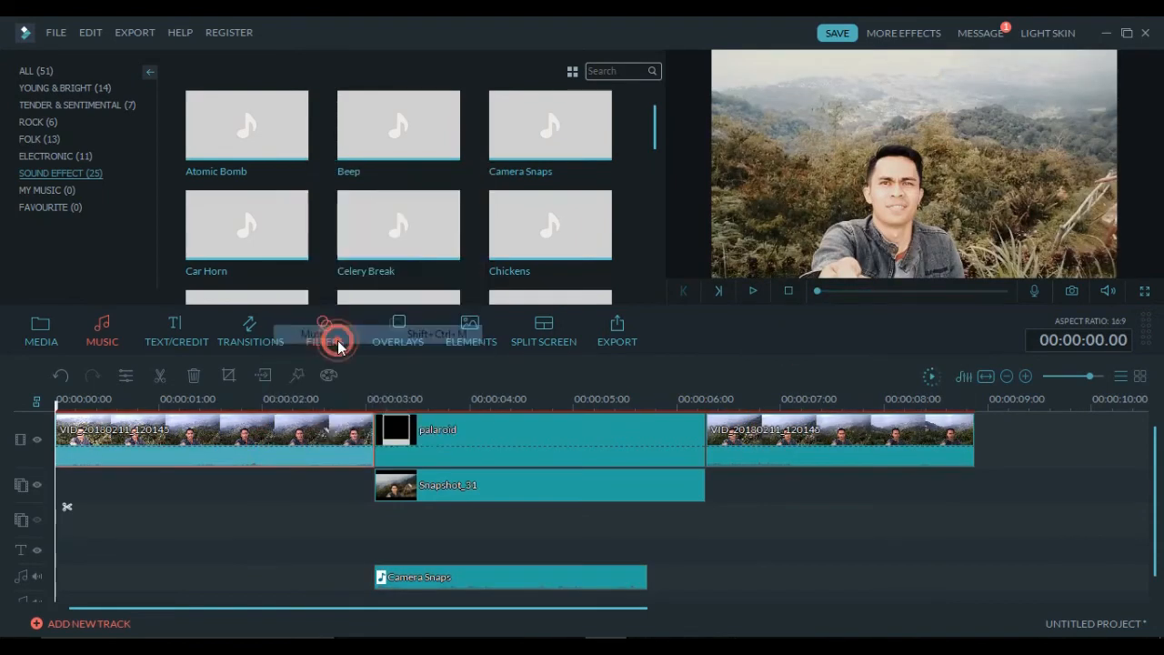
- Place the Title 3 title on the title track at 00:00:03
{"action": "left_click", "coordinate": [185, 340]}
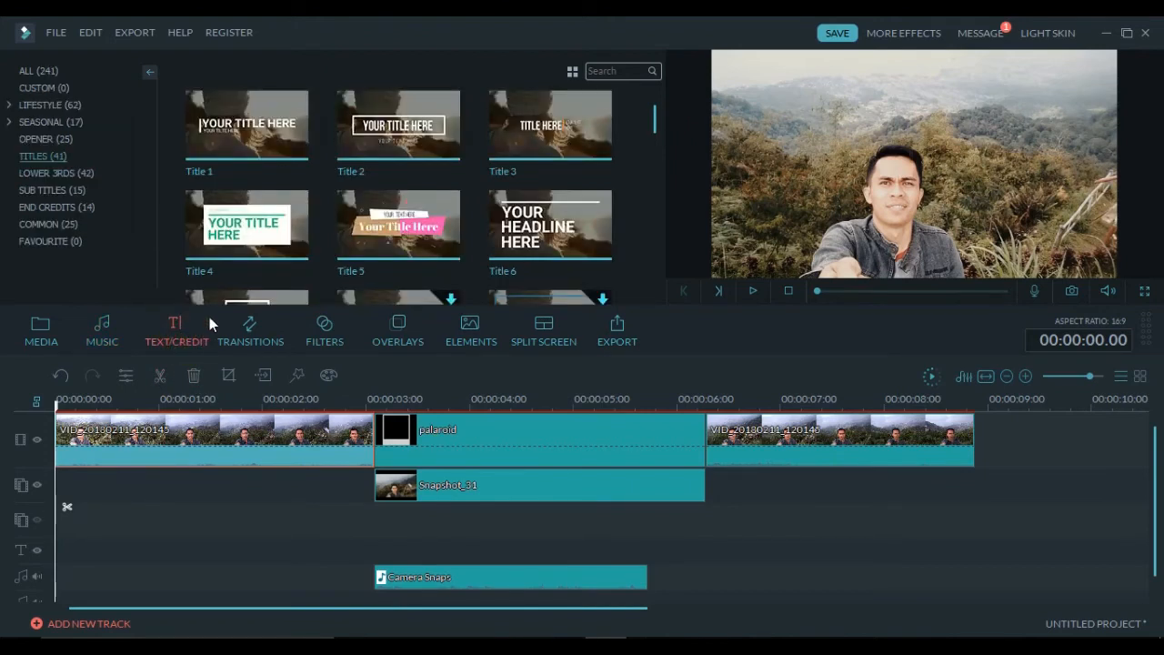
{"action": "left_click", "coordinate": [56, 141]}
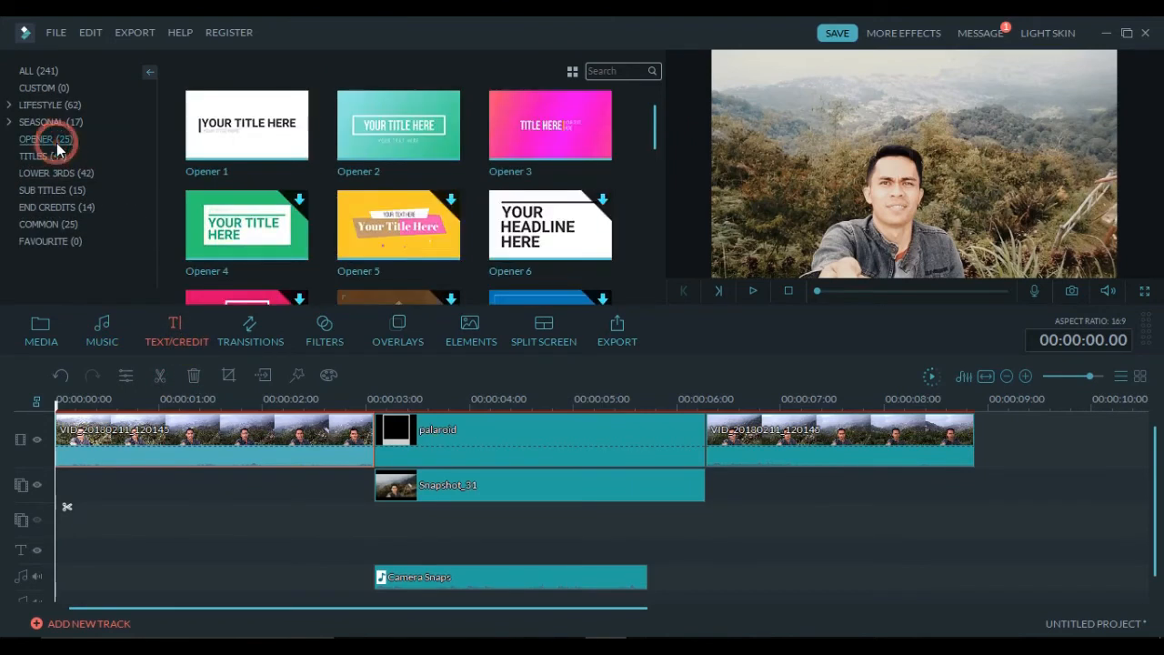
{"action": "left_click", "coordinate": [55, 153]}
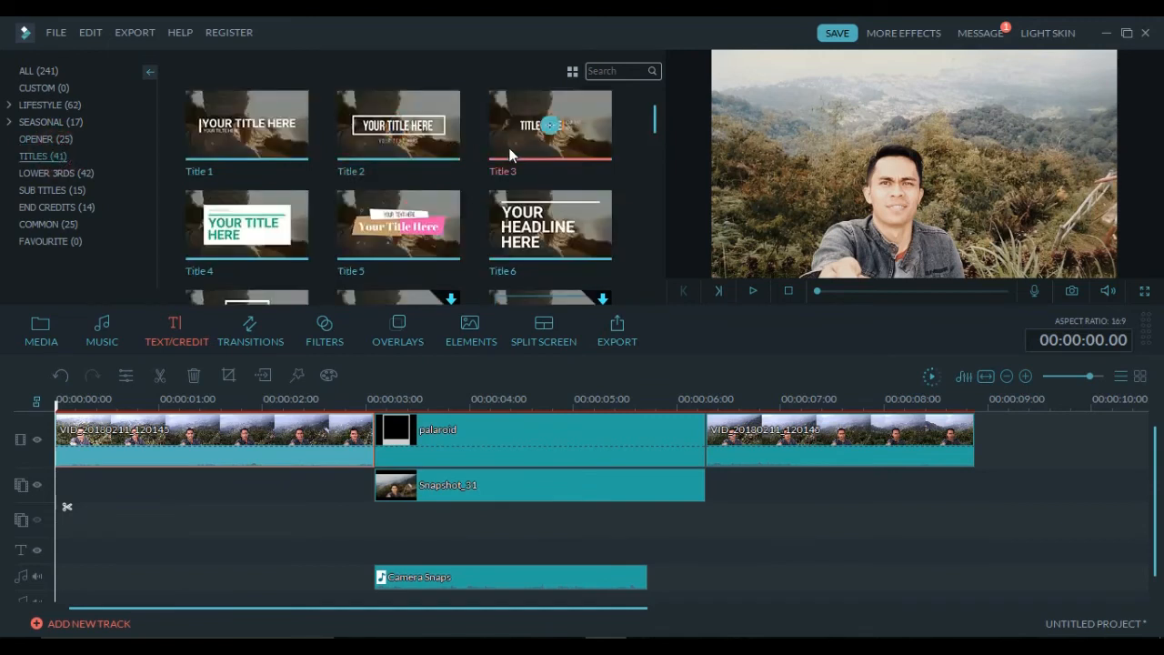
{"action": "left_click_drag", "start_coordinate": [512, 144], "coordinate": [398, 514]}
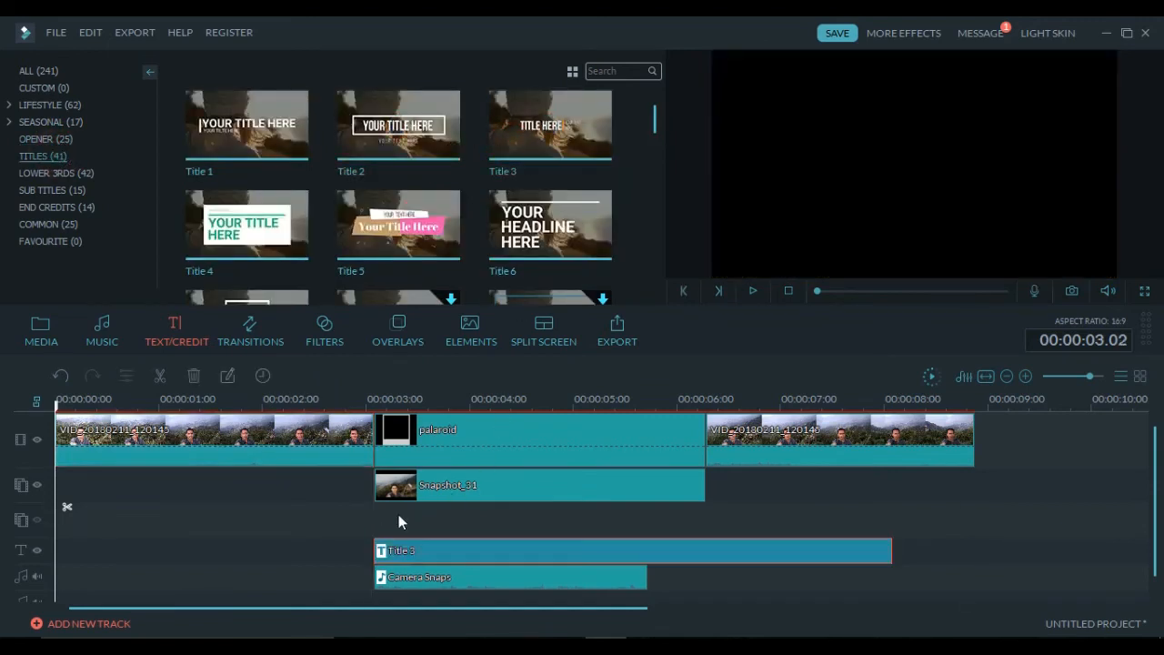
- Open Title 3 in Advanced Text Edit and select the YOUR TEXT HERE element
{"action": "right_click", "coordinate": [450, 553]}
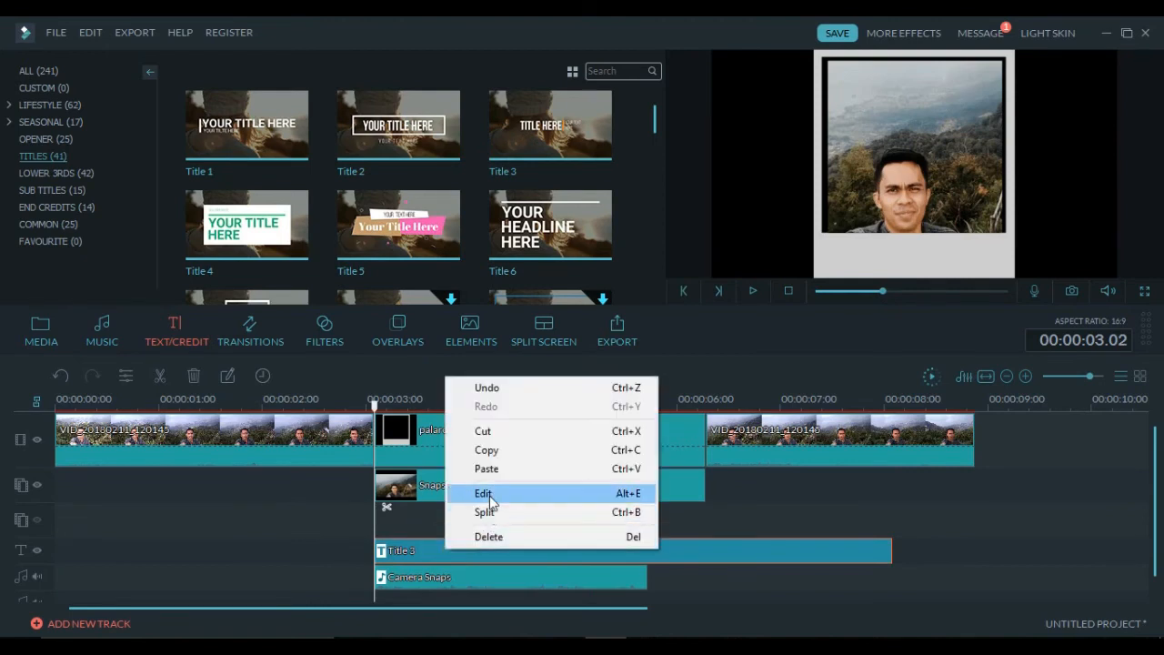
{"action": "left_click", "coordinate": [480, 488]}
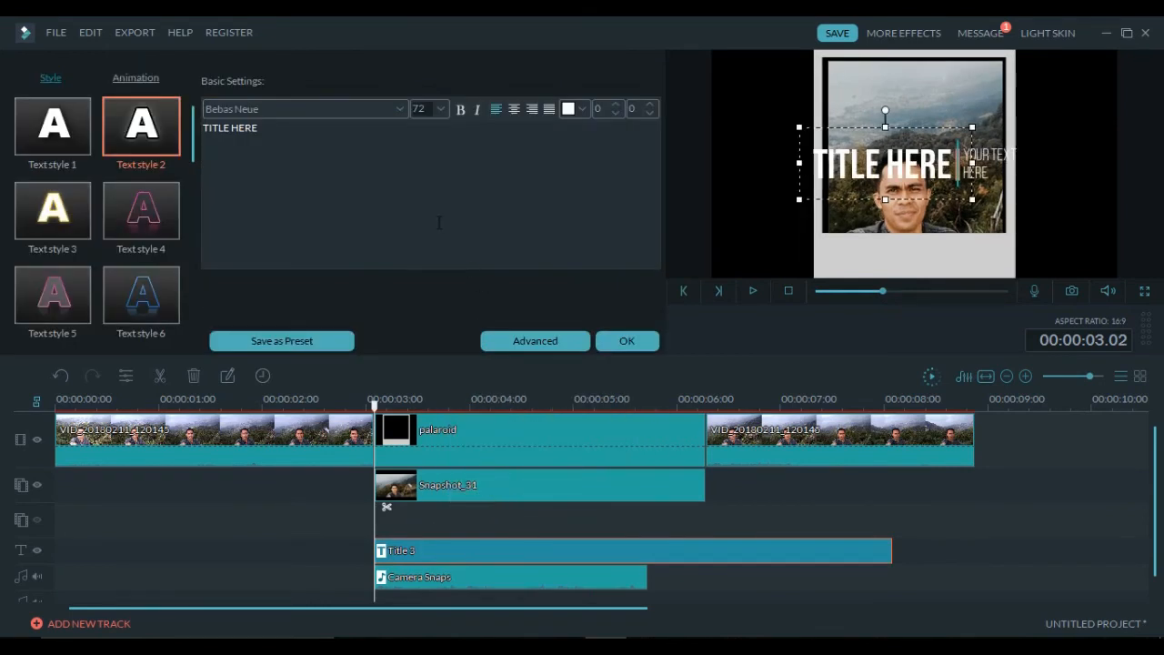
{"action": "left_click", "coordinate": [538, 335]}
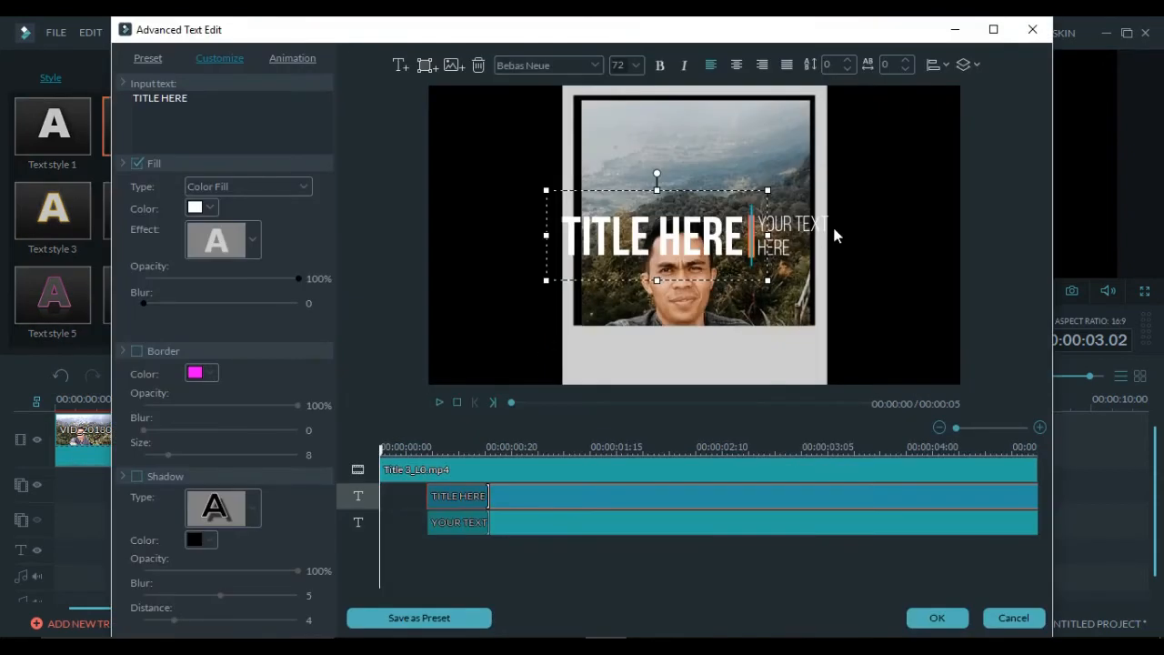
{"action": "left_click", "coordinate": [784, 229]}
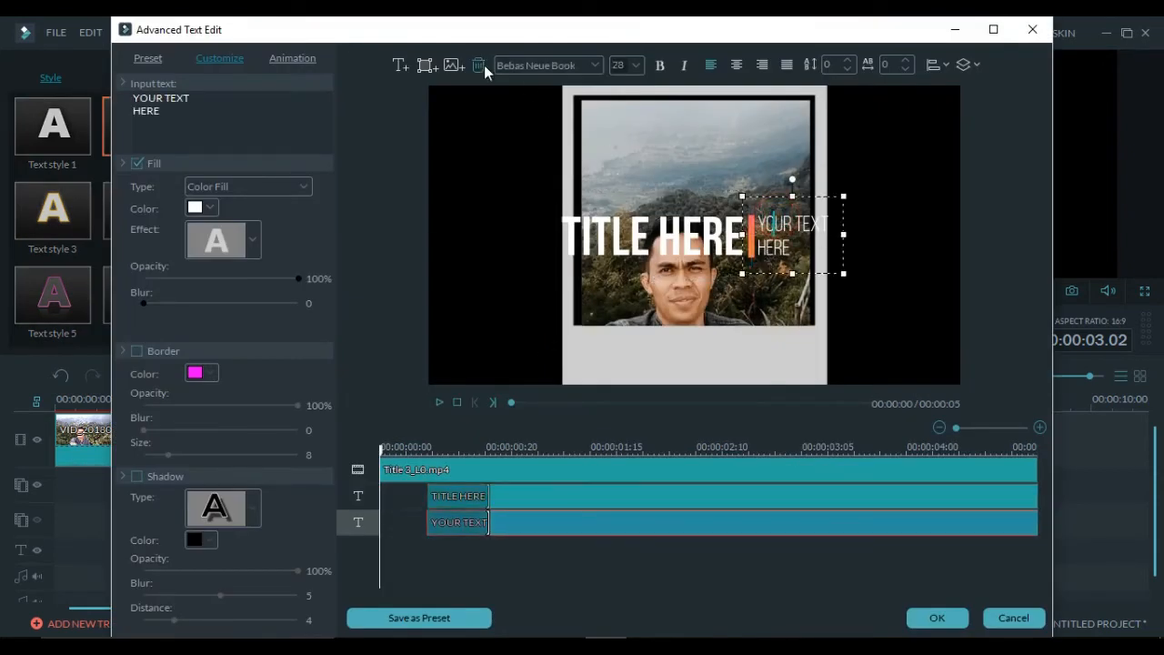
- Delete YOUR TEXT HERE and the orange bar, moving TITLE HERE onto the polaroid's bottom border
{"action": "left_click", "coordinate": [479, 64]}
{"action": "left_click", "coordinate": [744, 237]}
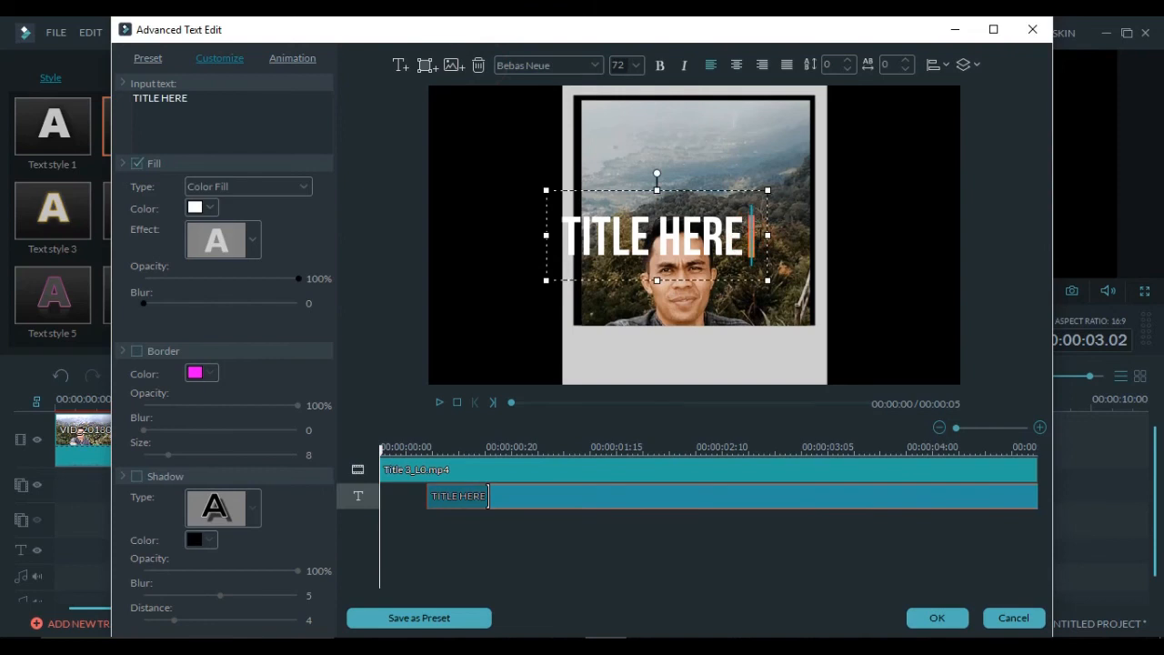
{"action": "left_click_drag", "start_coordinate": [736, 187], "coordinate": [778, 311]}
{"action": "left_click", "coordinate": [765, 248]}
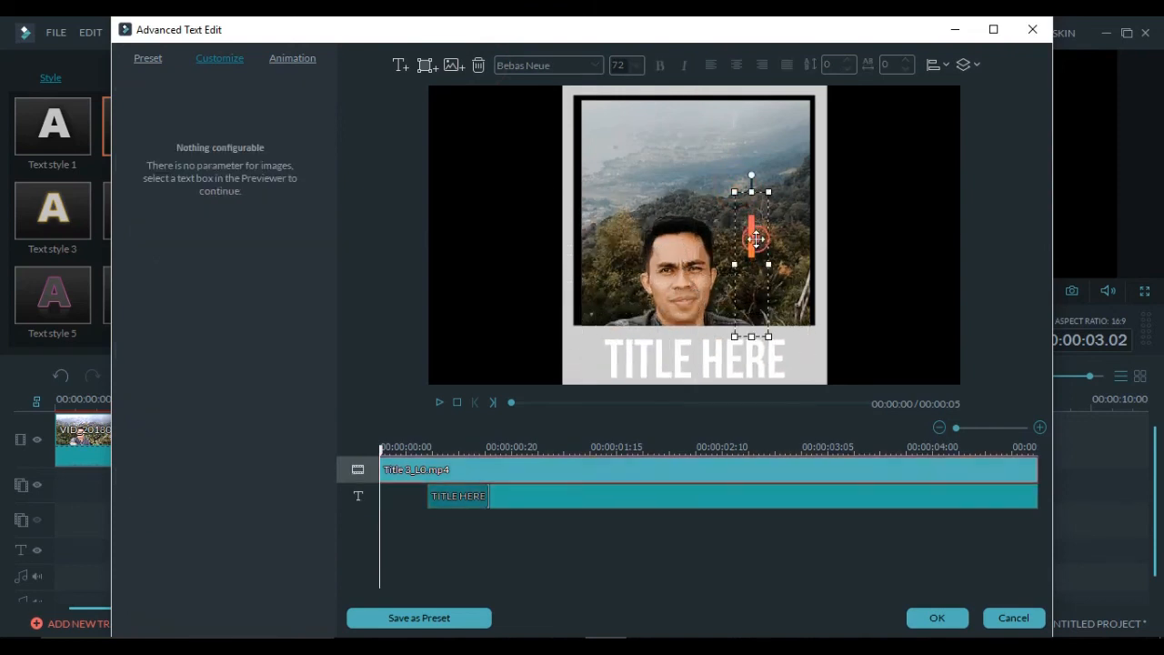
{"action": "left_click", "coordinate": [478, 65]}
{"action": "left_click", "coordinate": [695, 383]}
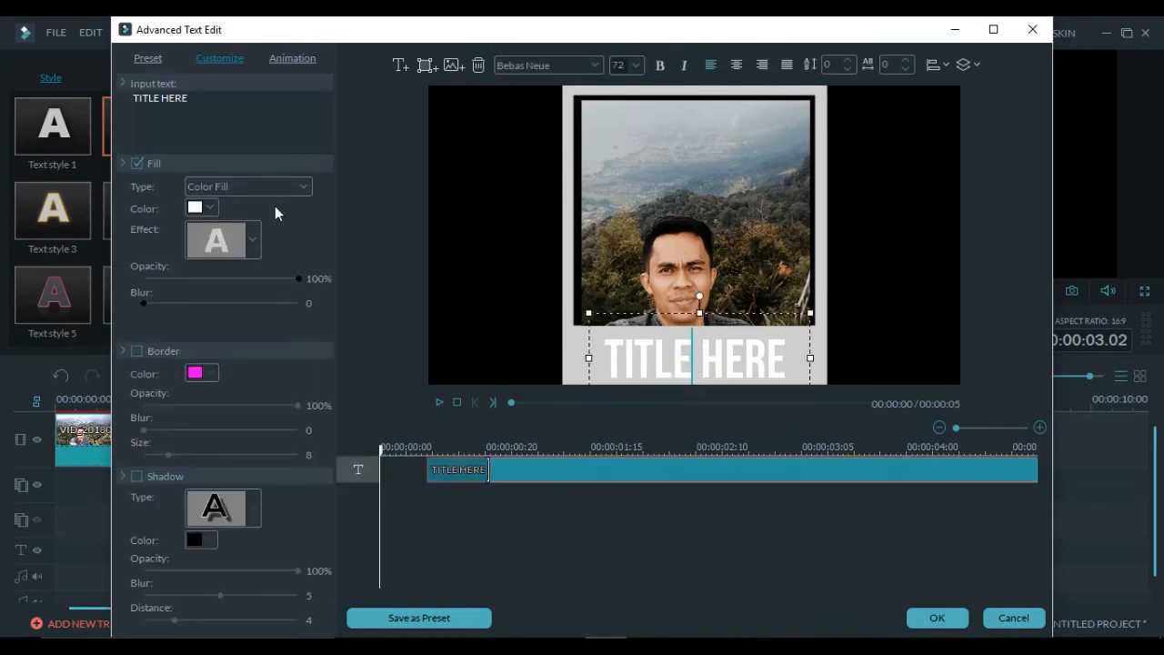
{"action": "triple_click", "coordinate": [218, 105]}
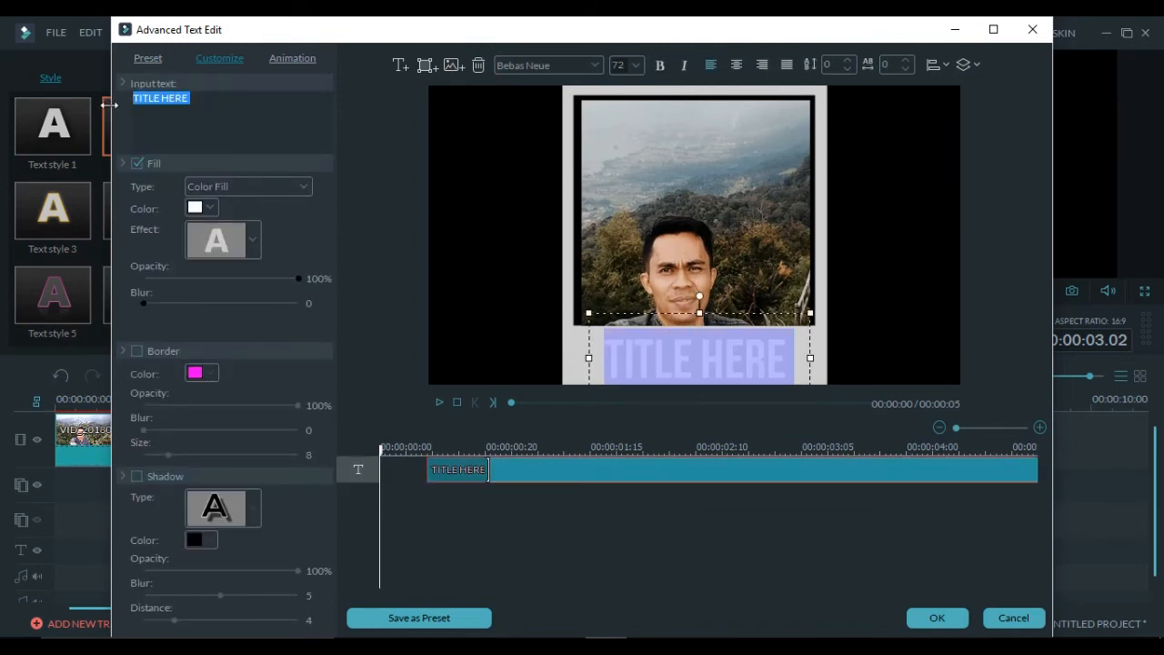
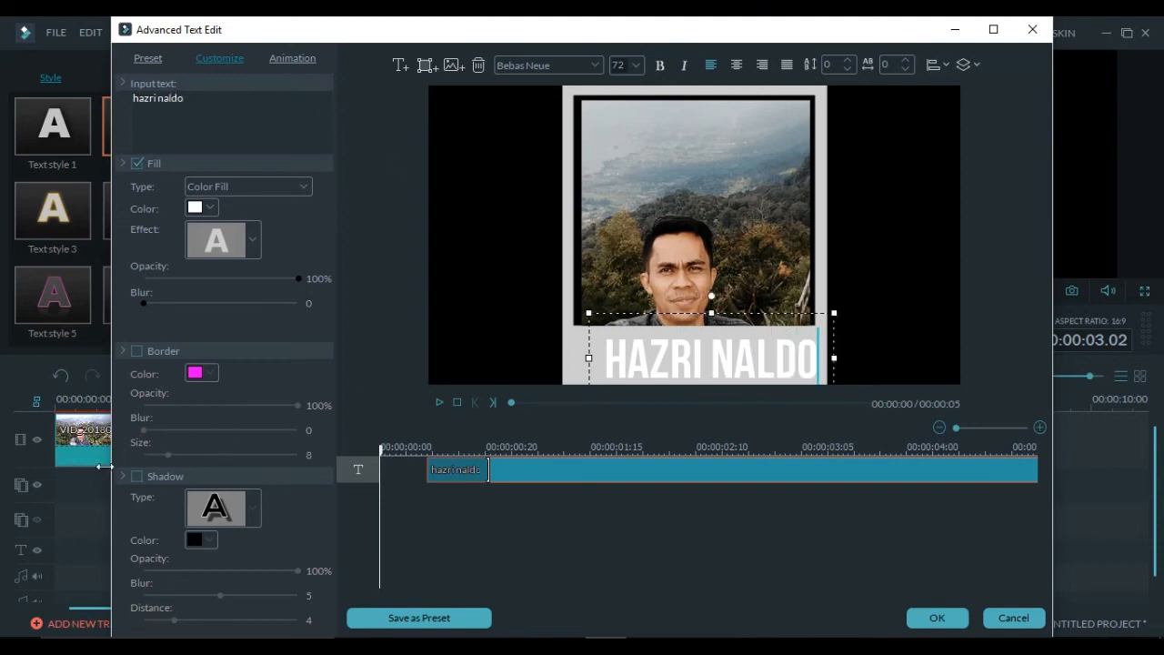
- Replace the caption with the person's name and give it a blurred drop shadow
{"action": "left_click", "coordinate": [136, 475]}
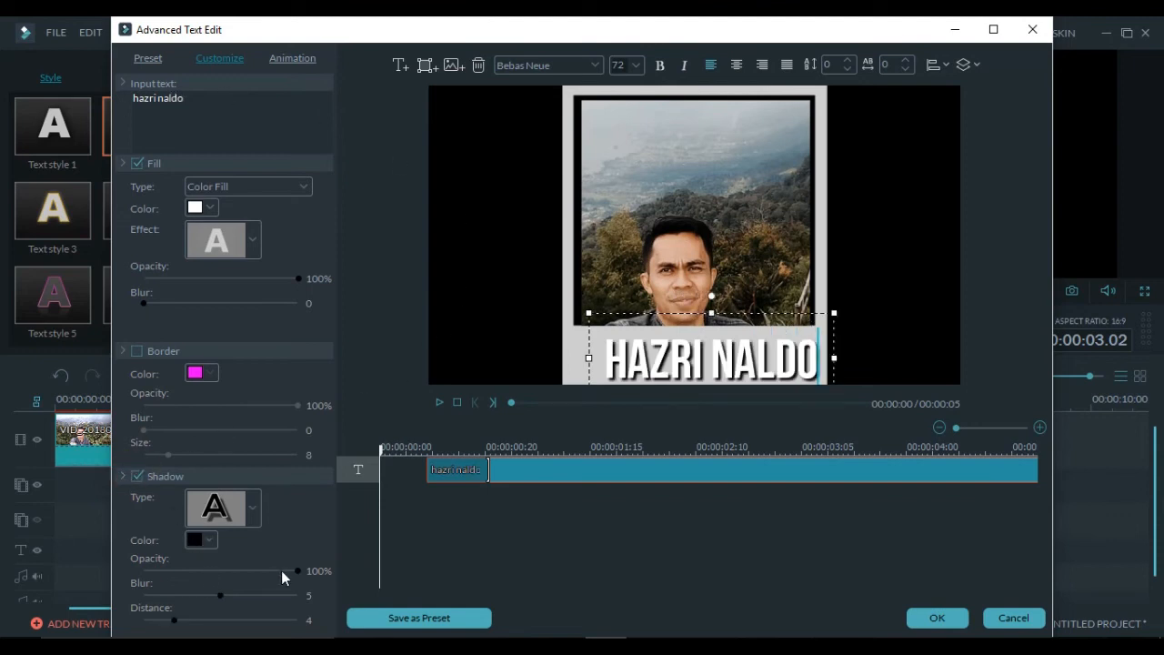
{"action": "left_click_drag", "start_coordinate": [219, 594], "coordinate": [195, 595]}
{"action": "left_click_drag", "start_coordinate": [733, 311], "coordinate": [720, 308]}
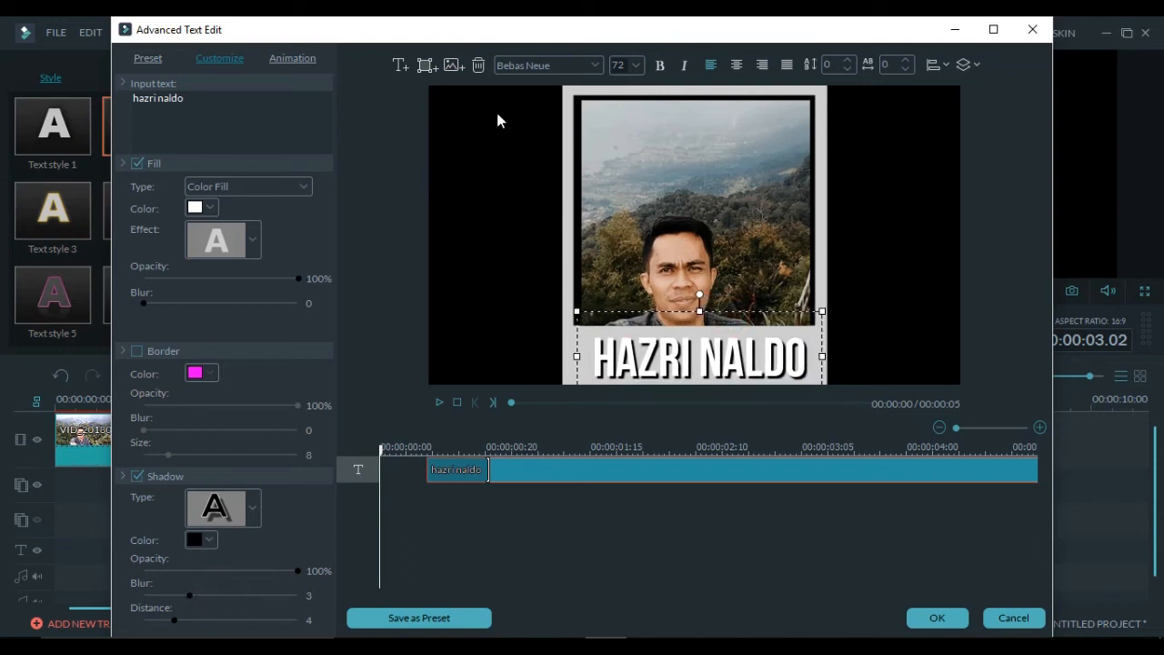
- Switch the caption font to Bebas Neue Book, shrink it to fit the border, and apply
{"action": "left_click", "coordinate": [553, 66]}
{"action": "left_click", "coordinate": [548, 108]}
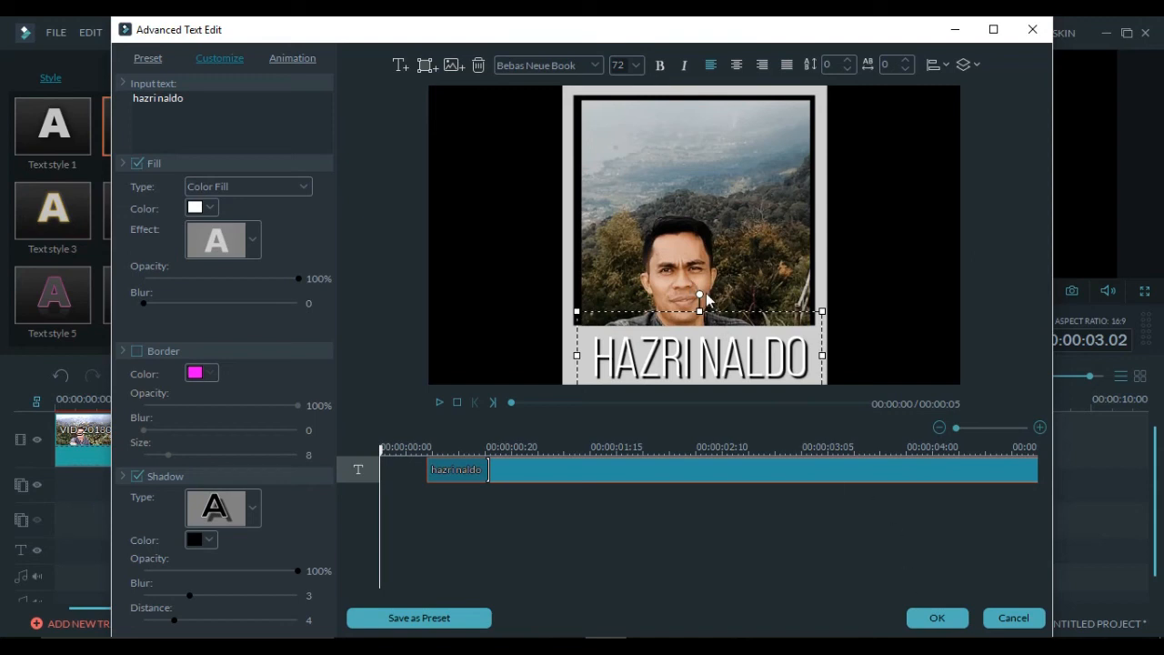
{"action": "left_click_drag", "start_coordinate": [823, 310], "coordinate": [771, 319]}
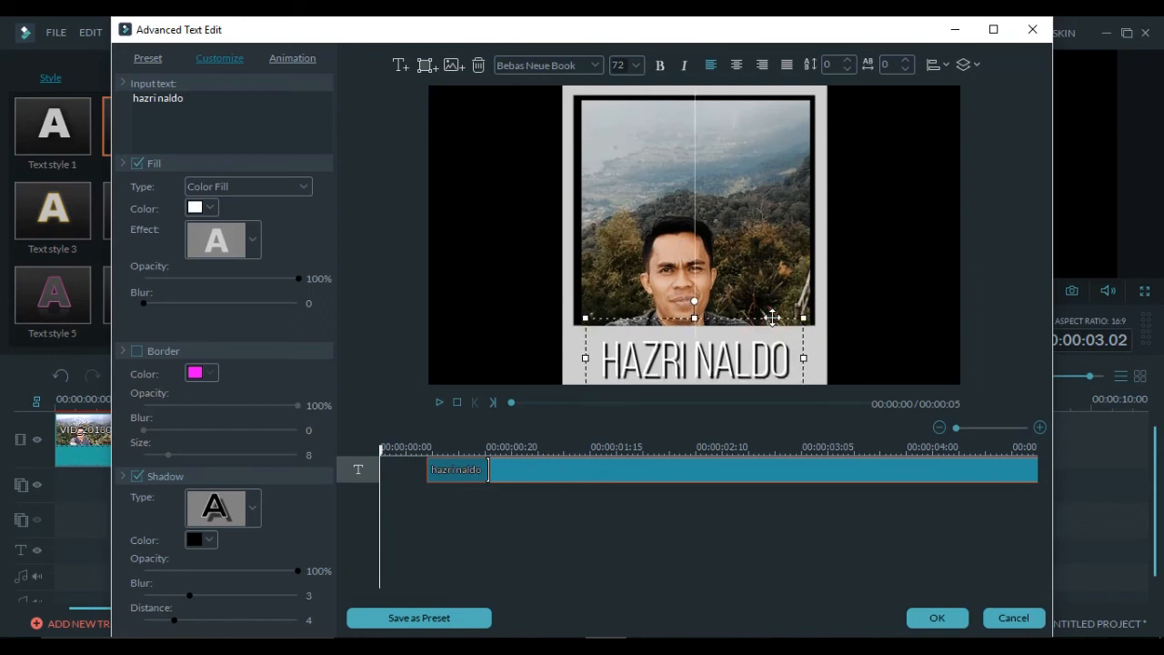
{"action": "left_click", "coordinate": [938, 616]}
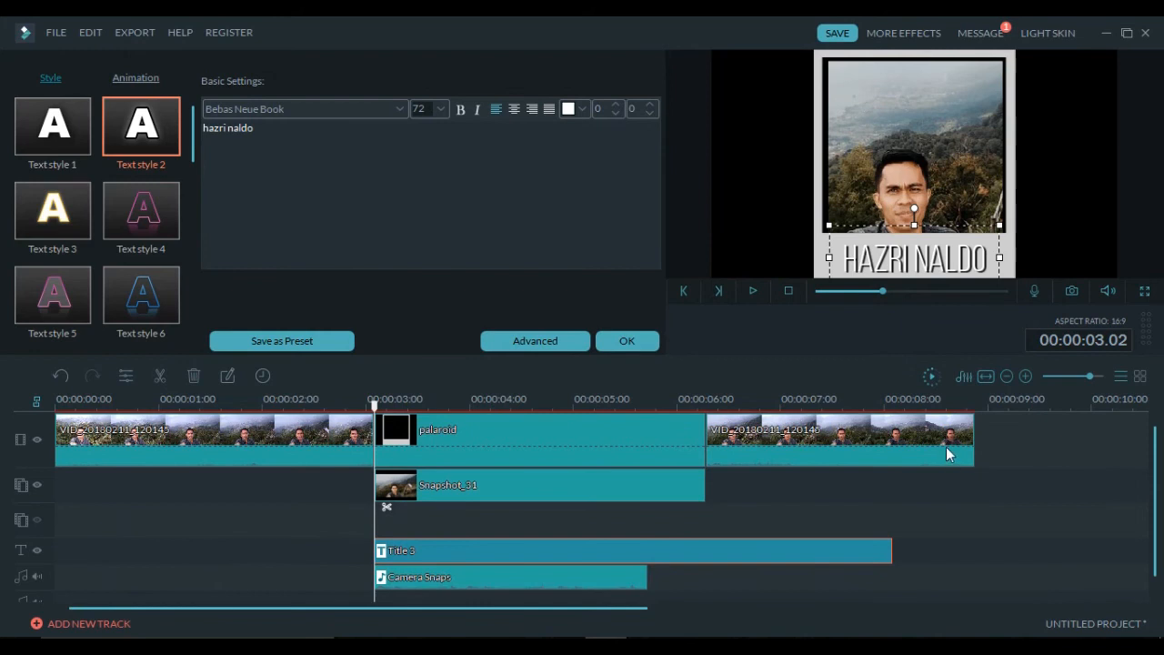
- Confirm the title settings and play the project from the start to review the caption
{"action": "left_click", "coordinate": [634, 338]}
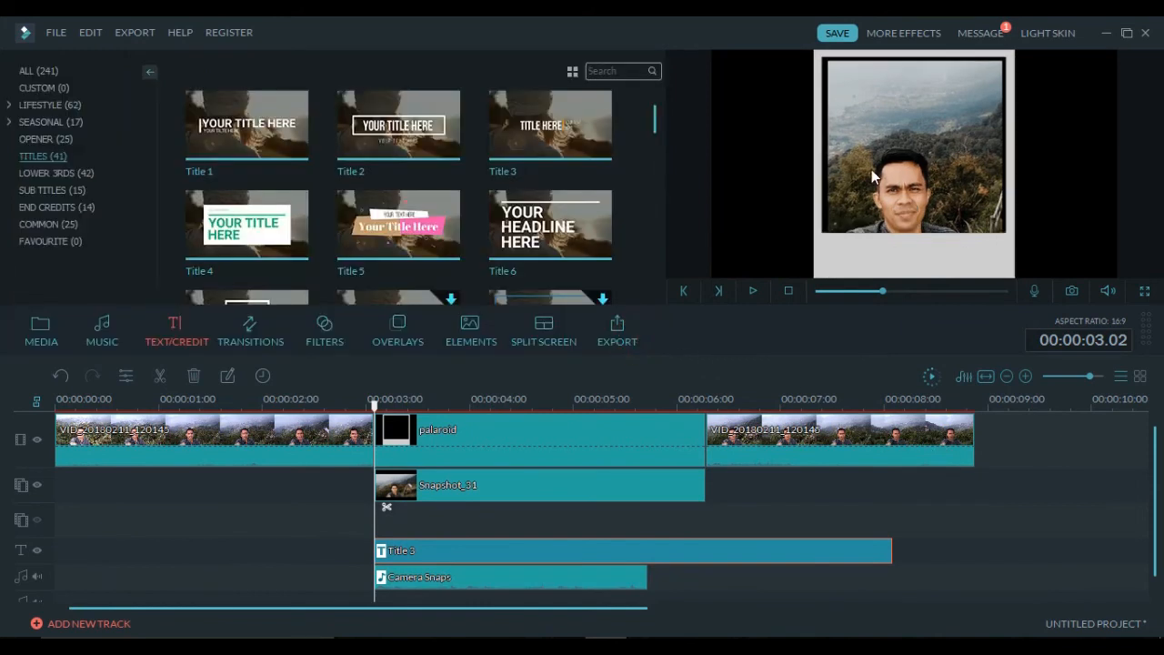
{"action": "left_click", "coordinate": [789, 290]}
{"action": "left_click", "coordinate": [754, 291]}
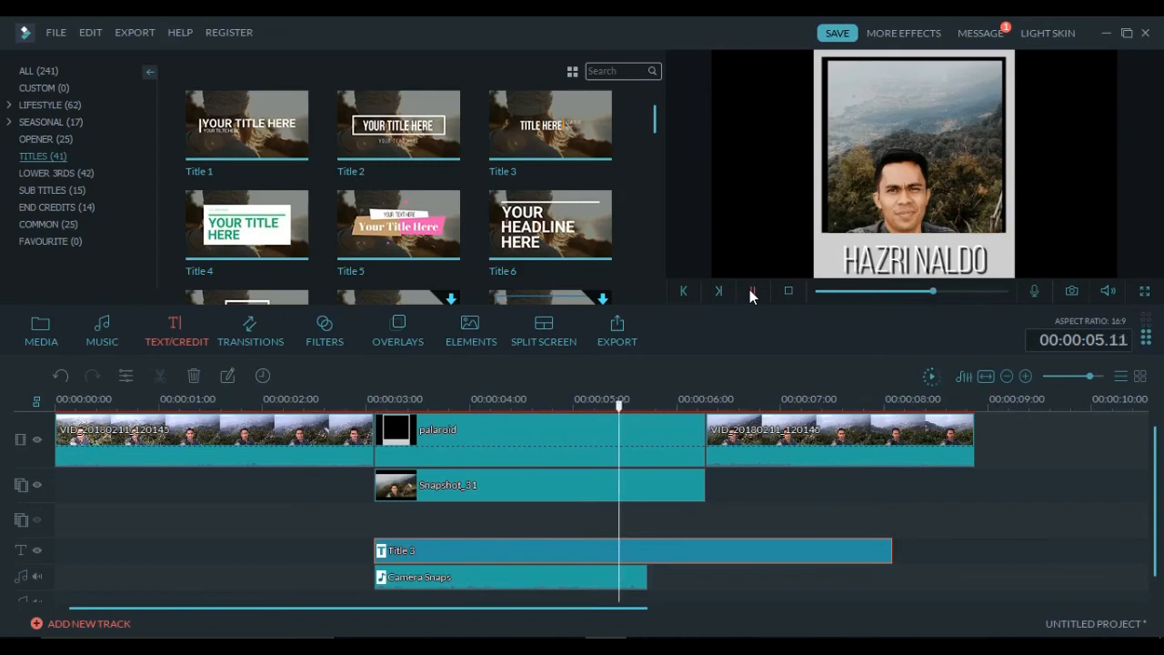
{"action": "left_click", "coordinate": [751, 291]}
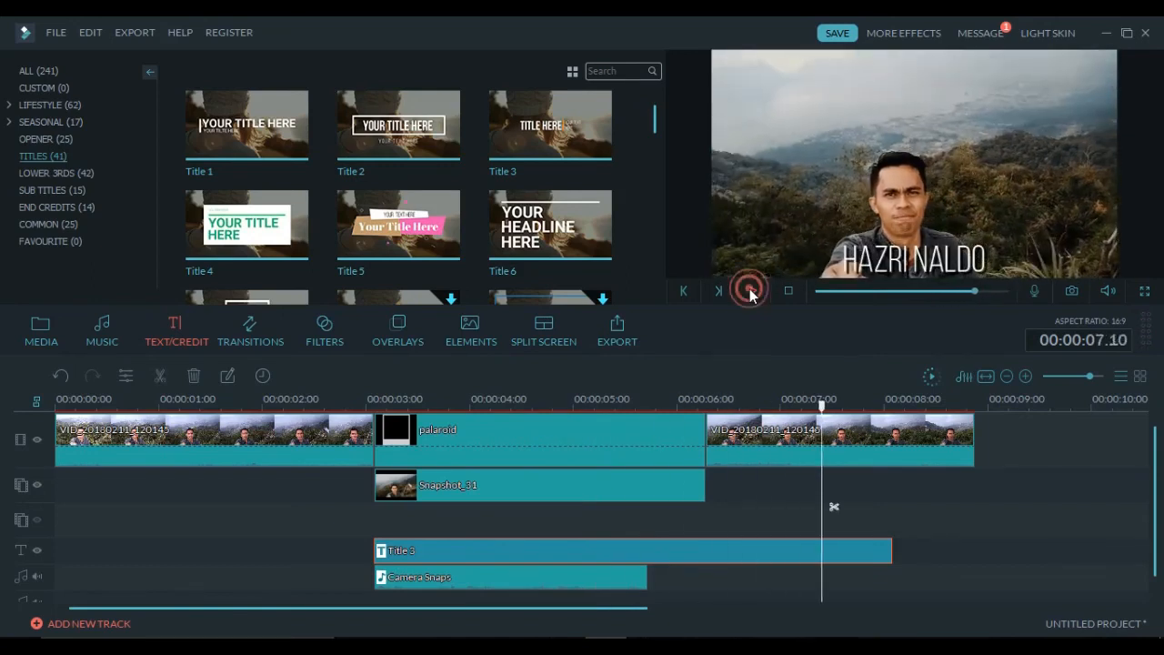
- Trim Title 3 to end with the polaroid clip at about 6.07 seconds and reopen its text settings
{"action": "left_click", "coordinate": [832, 573]}
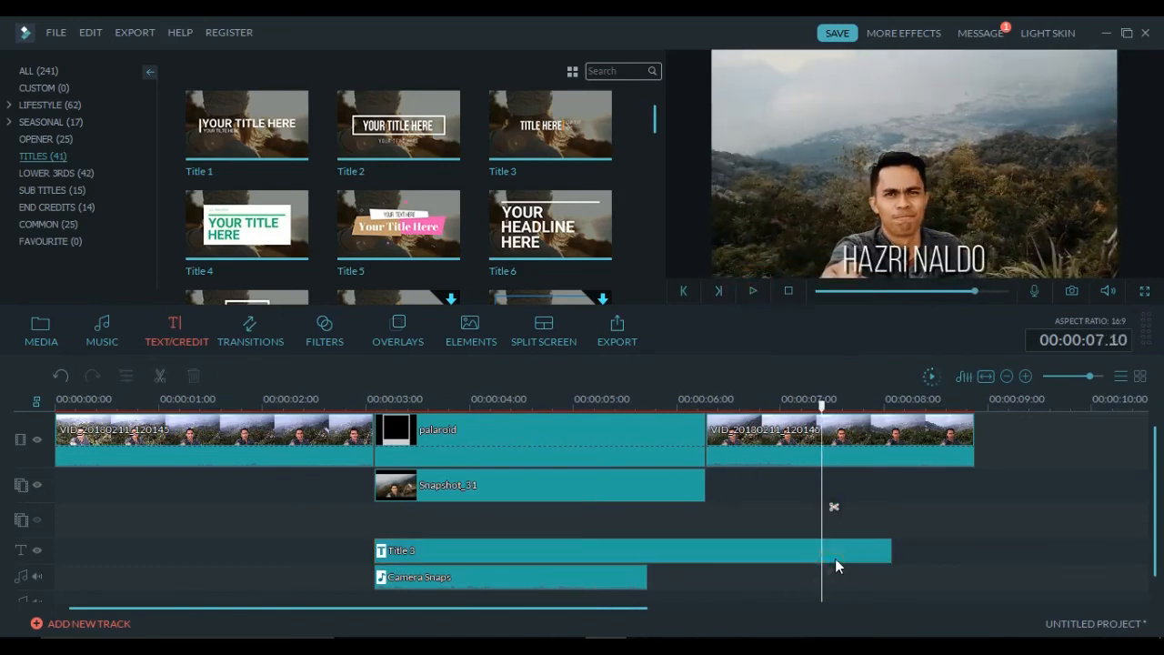
{"action": "left_click_drag", "start_coordinate": [892, 551], "coordinate": [705, 551]}
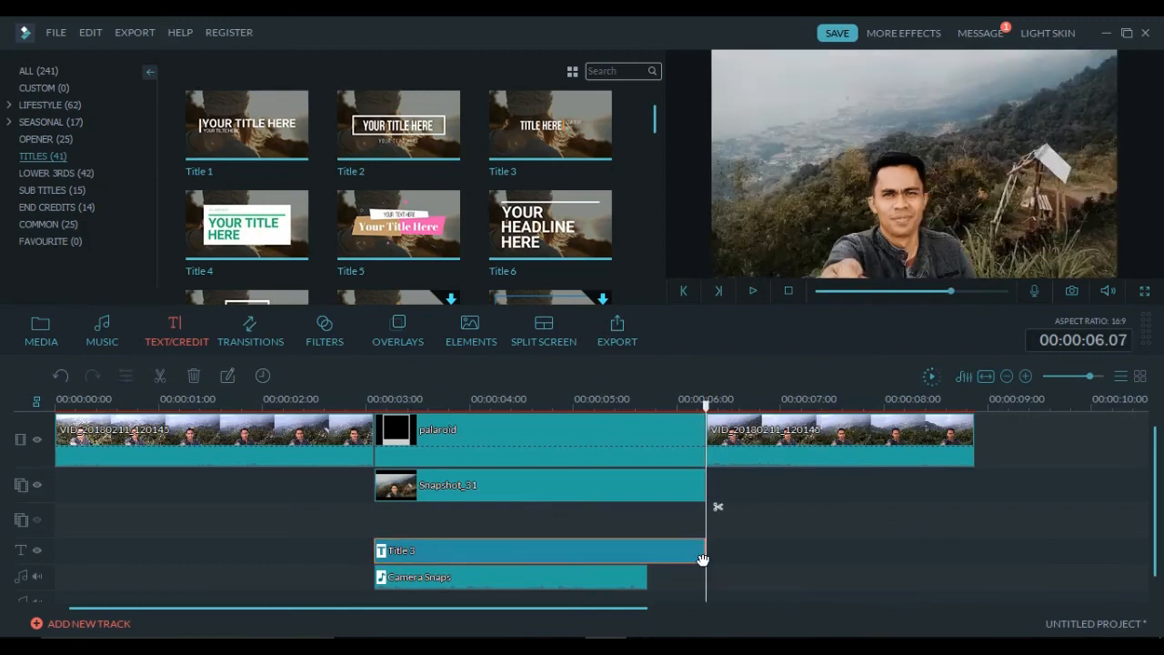
{"action": "double_click", "coordinate": [599, 559]}
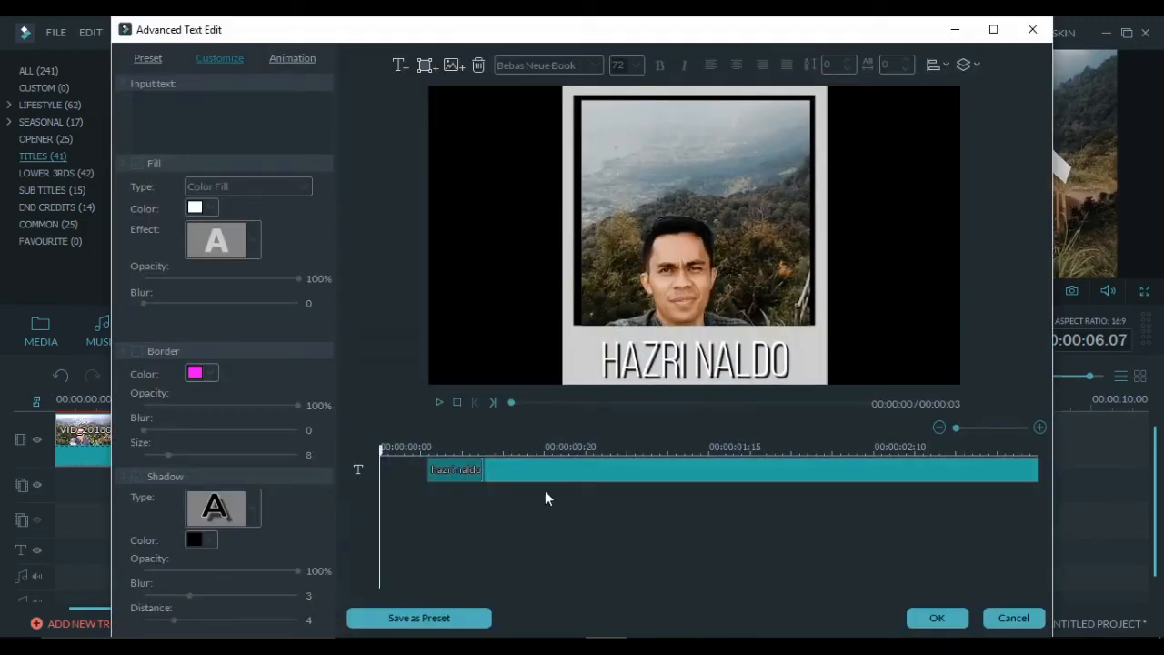
- Apply the Fade animation to the name caption and close the editor
{"action": "left_click", "coordinate": [307, 58]}
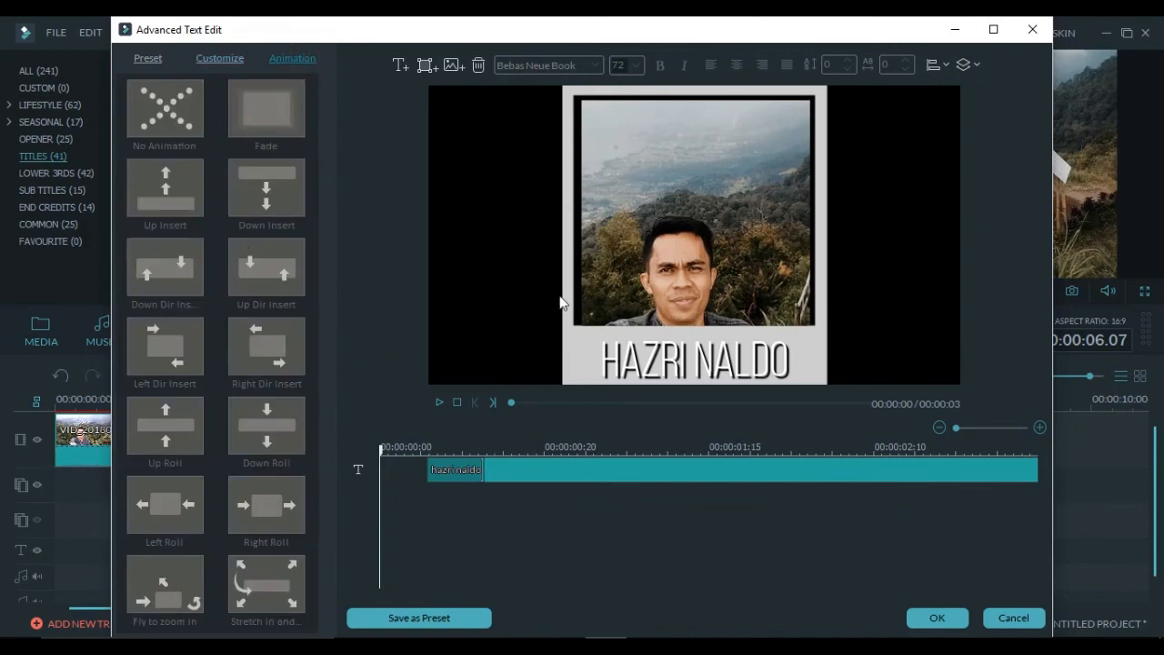
{"action": "left_click", "coordinate": [650, 356]}
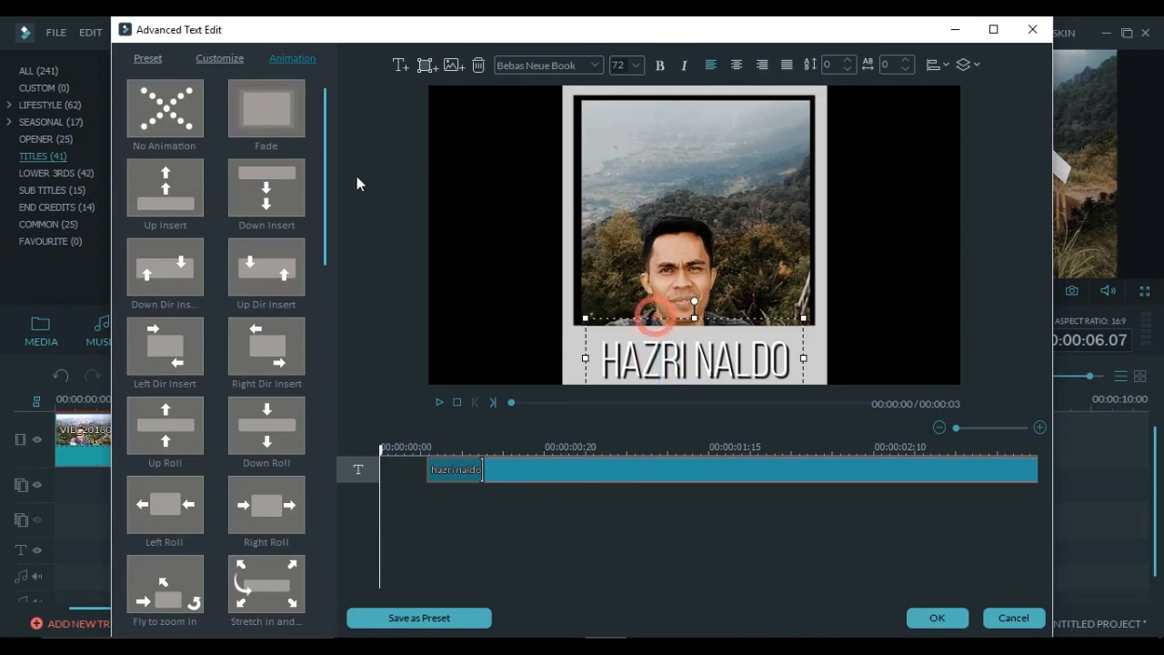
{"action": "left_click", "coordinate": [288, 131]}
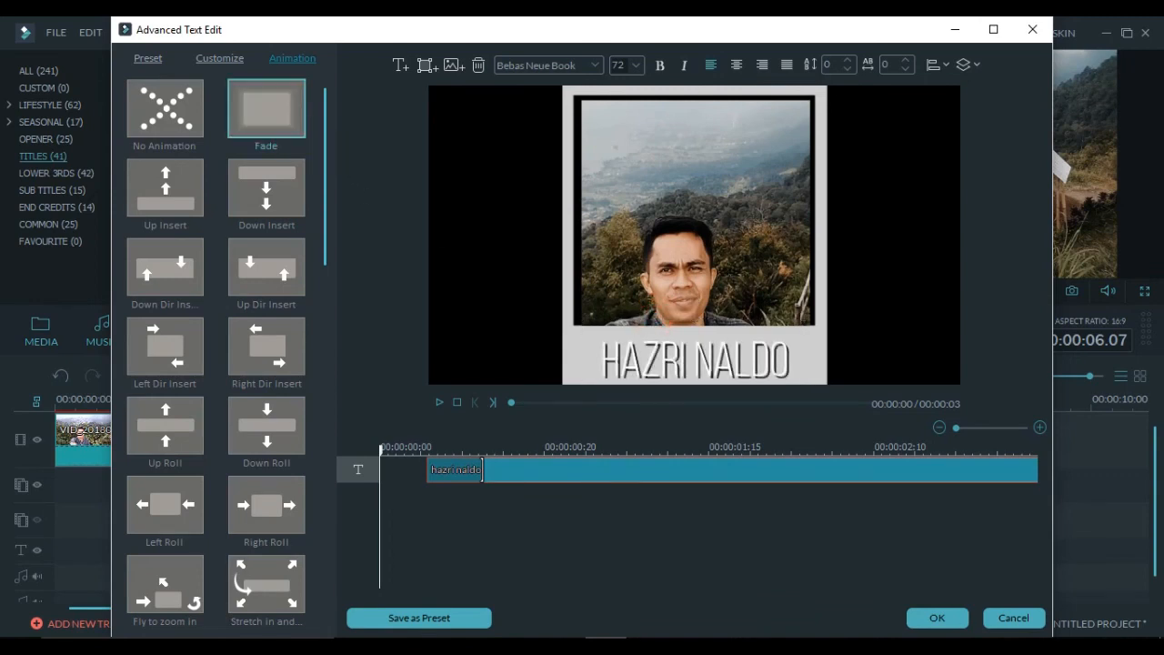
{"action": "left_click", "coordinate": [938, 617]}
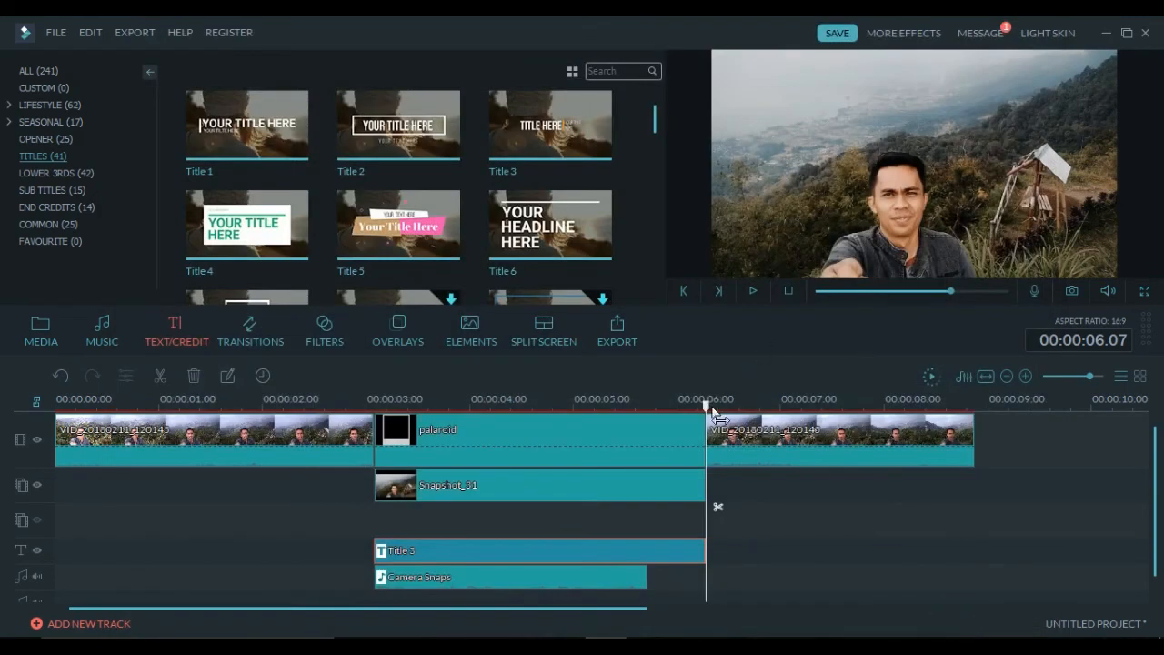
{"action": "left_click_drag", "start_coordinate": [705, 405], "coordinate": [358, 405]}
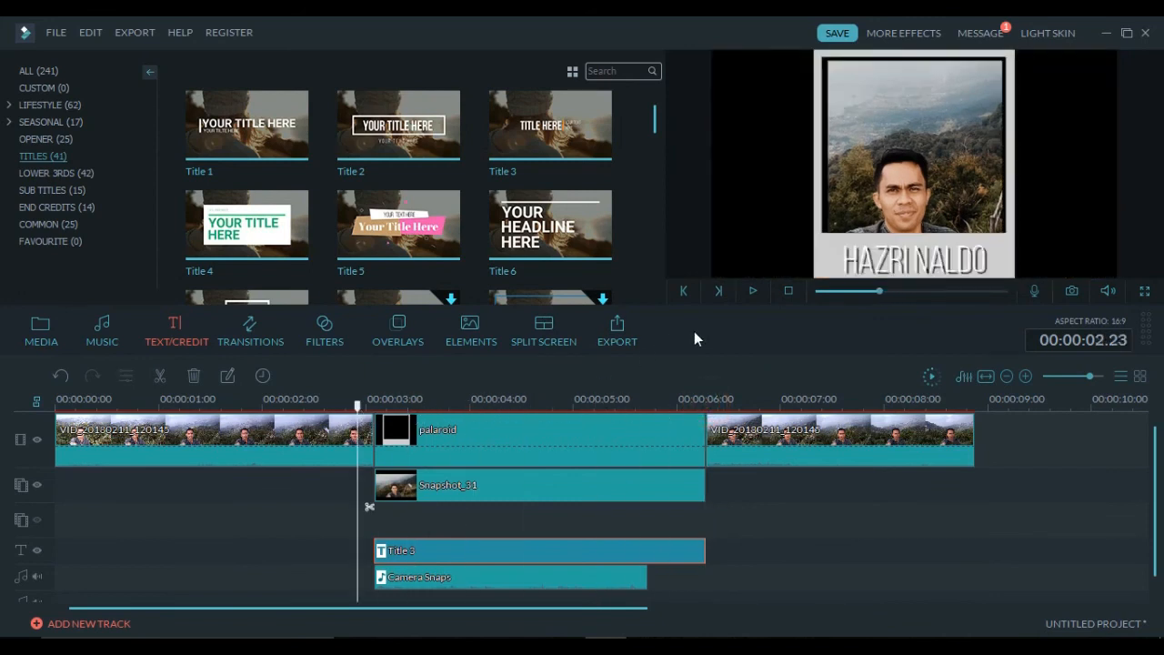
{"action": "left_click", "coordinate": [749, 291]}
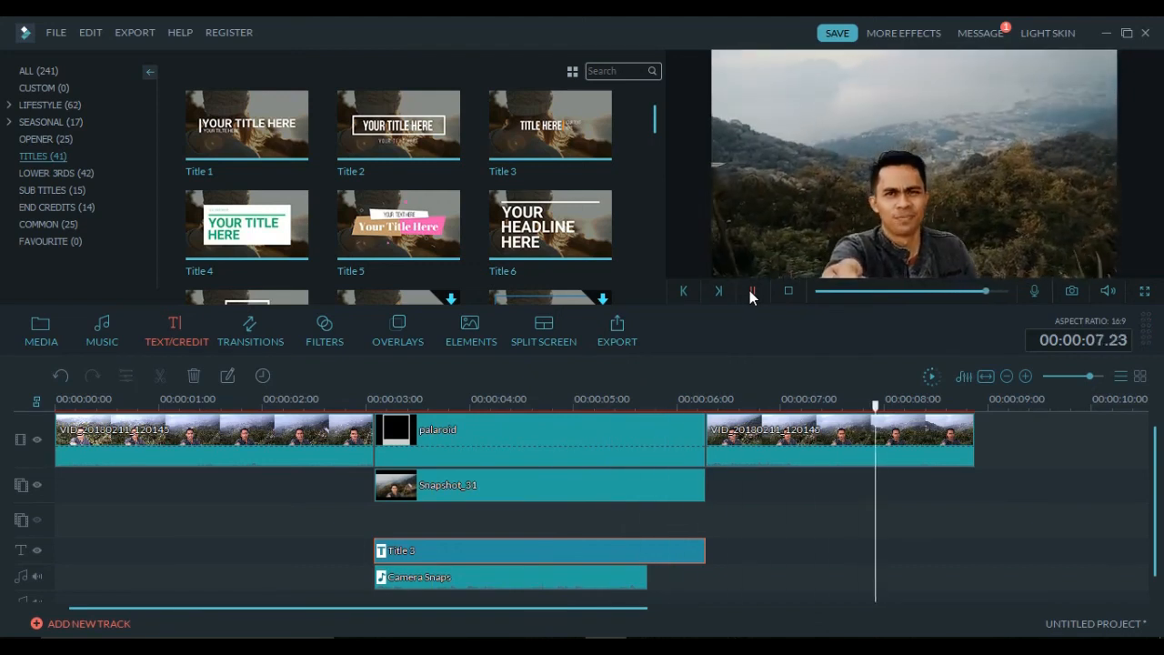
{"action": "left_click", "coordinate": [750, 291]}
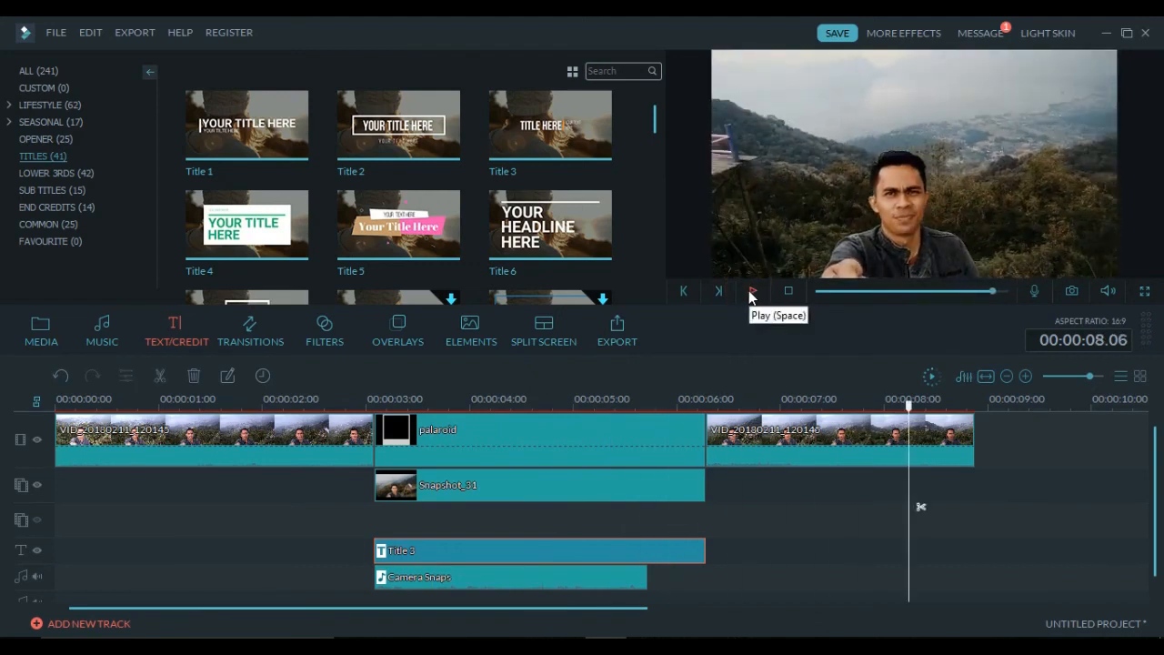